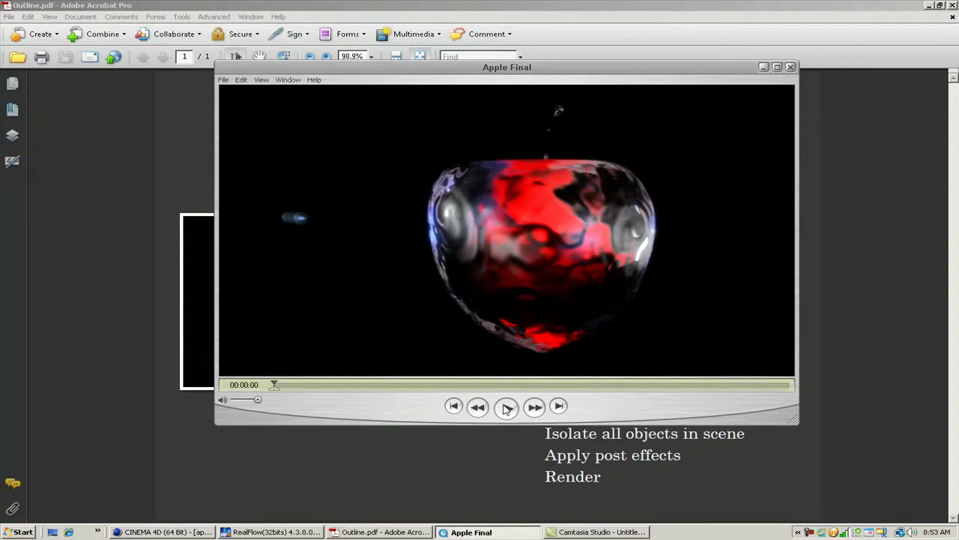
Play the finished Apple Final animation, replay it from the start, and return to the tutorial outline
click(506, 407)
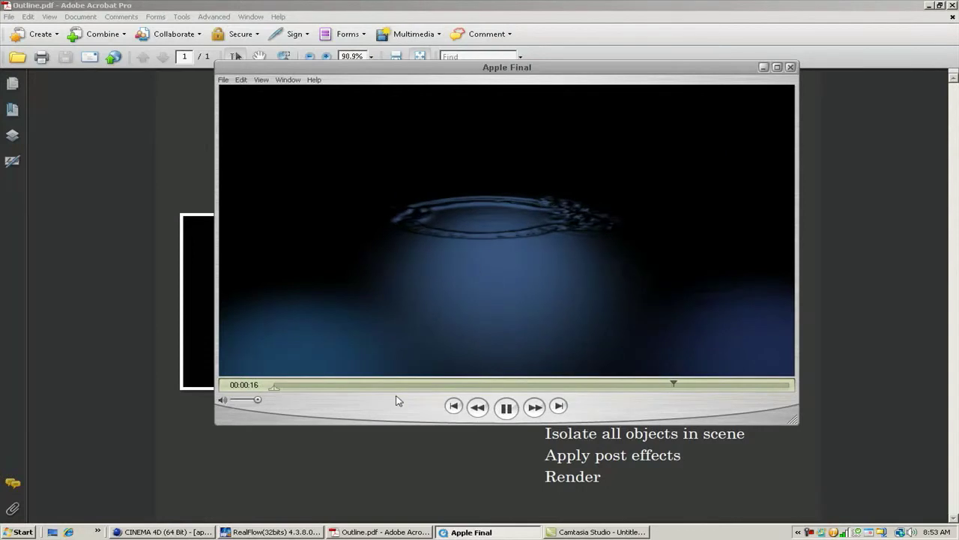
click(279, 385)
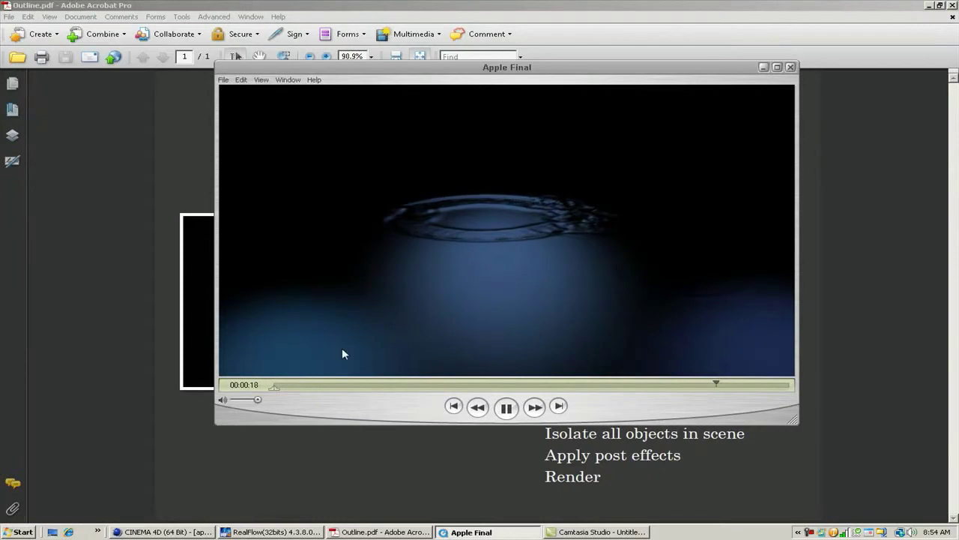
click(868, 46)
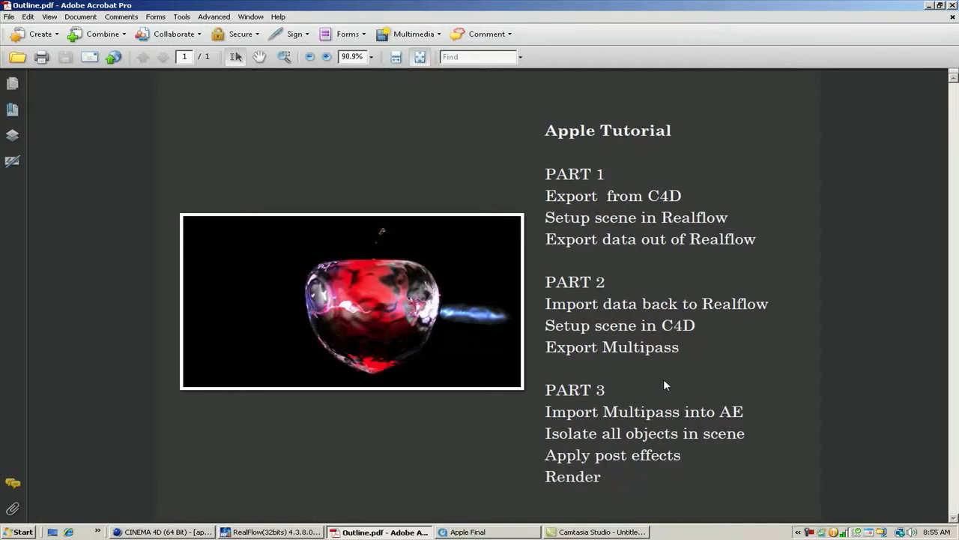
Switch to CINEMA 4D and preview a render of the apple in the perspective view
click(191, 531)
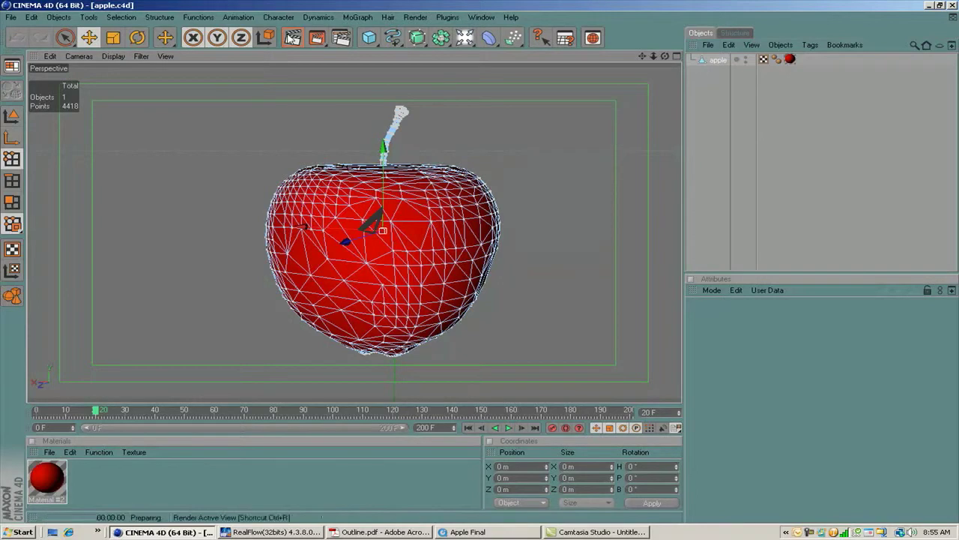
click(293, 37)
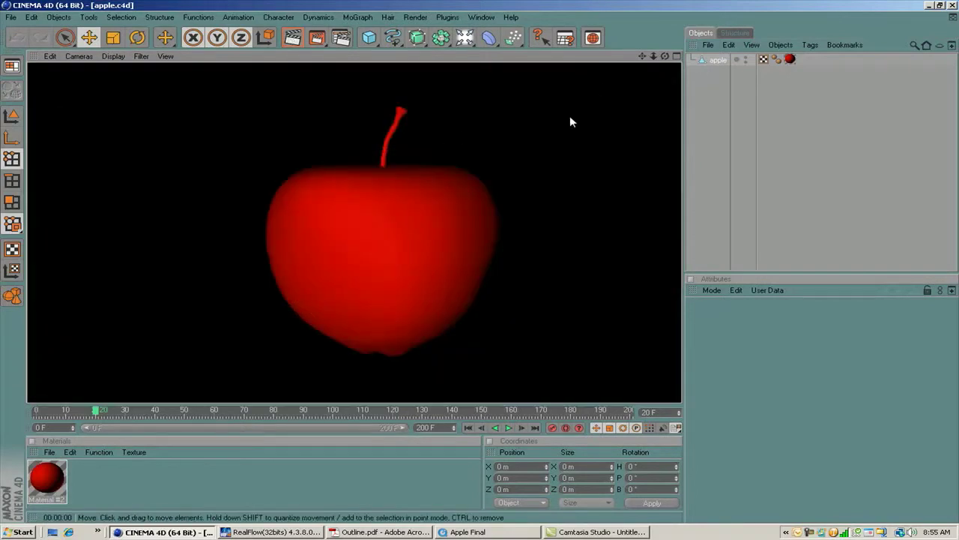
click(641, 57)
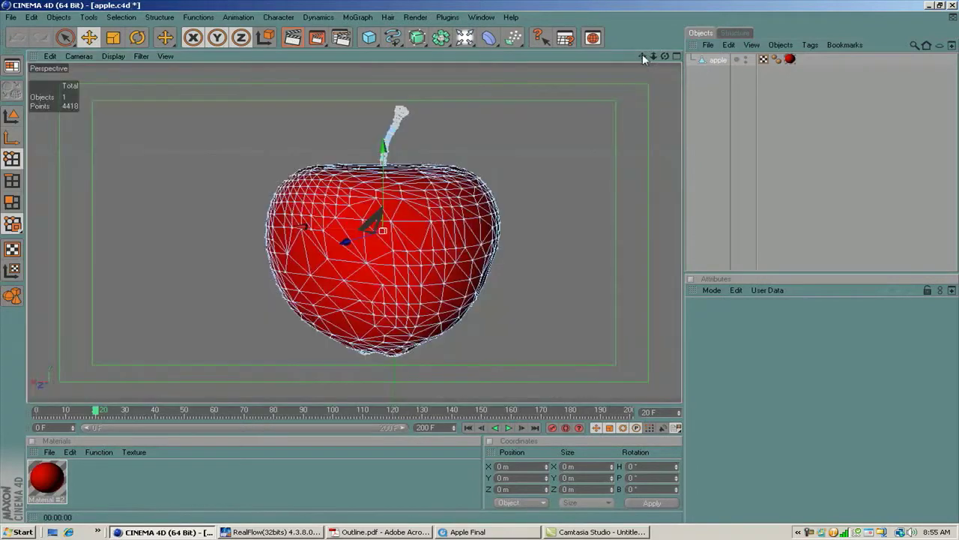
Open the RealFlow SD Export plugin for the apple object and mark all scene objects for saving
click(718, 59)
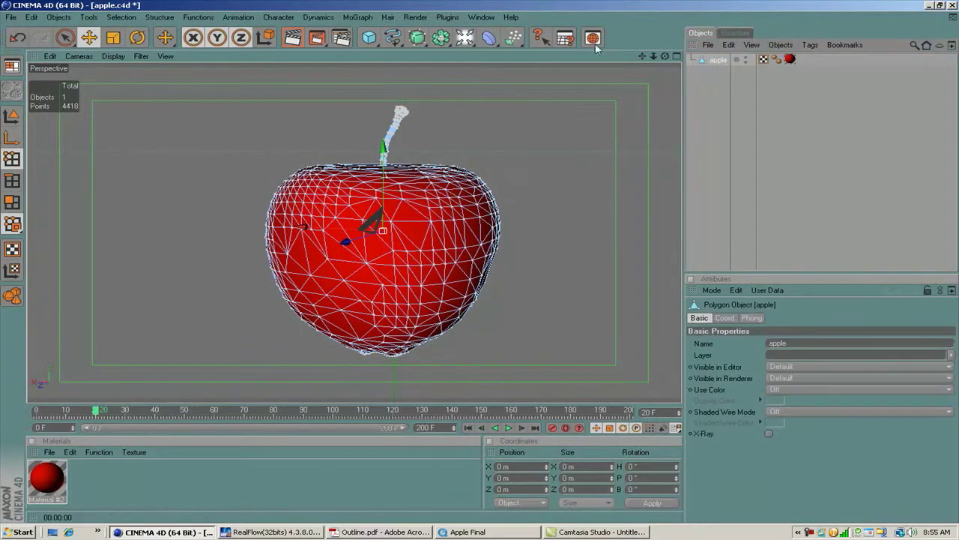
click(454, 18)
mouse_move(466, 62)
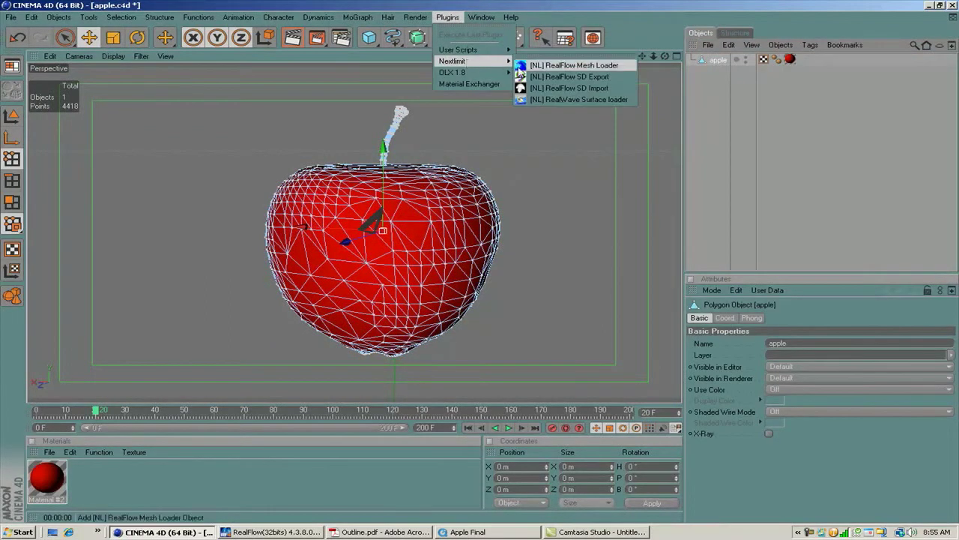
click(592, 77)
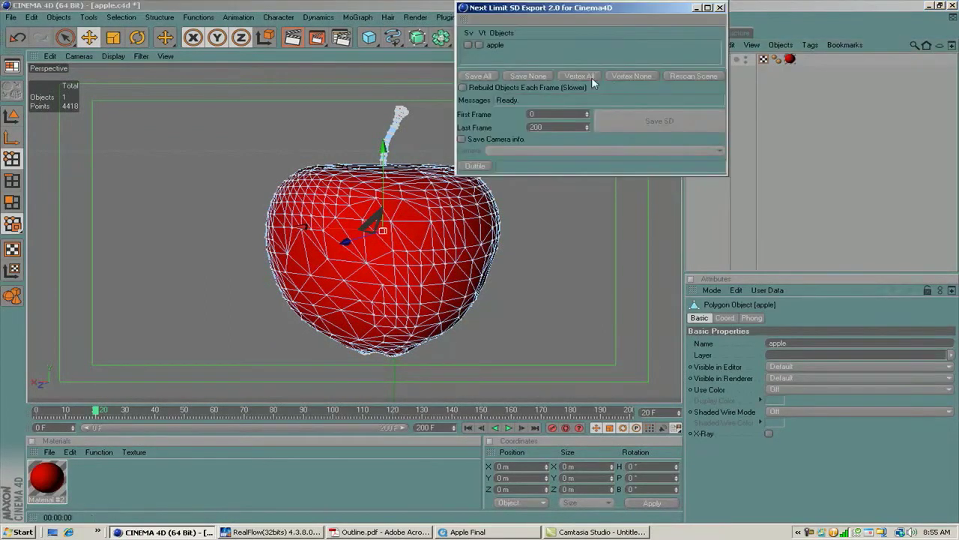
click(474, 76)
Export the SD data to a file named apple2.sd in the APPLE folder on the desktop
click(474, 166)
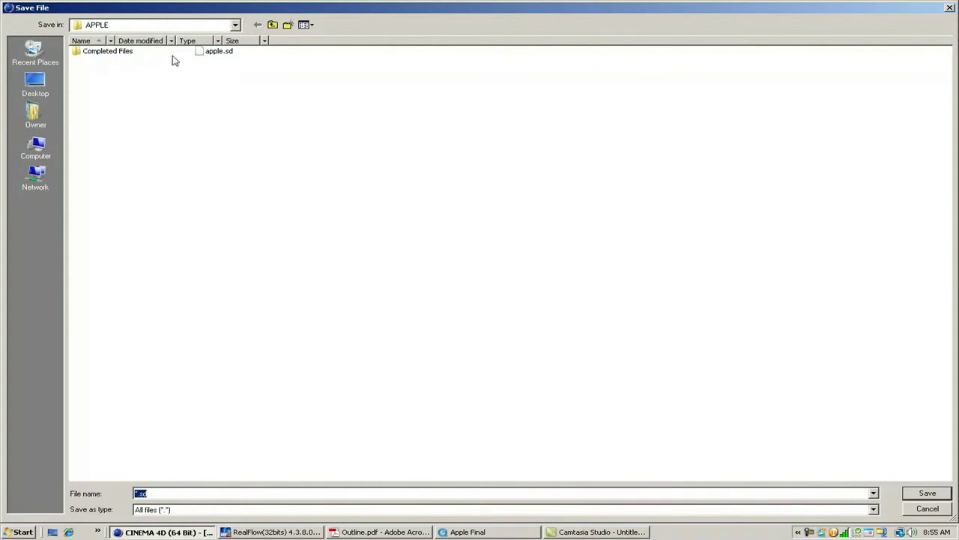
click(35, 84)
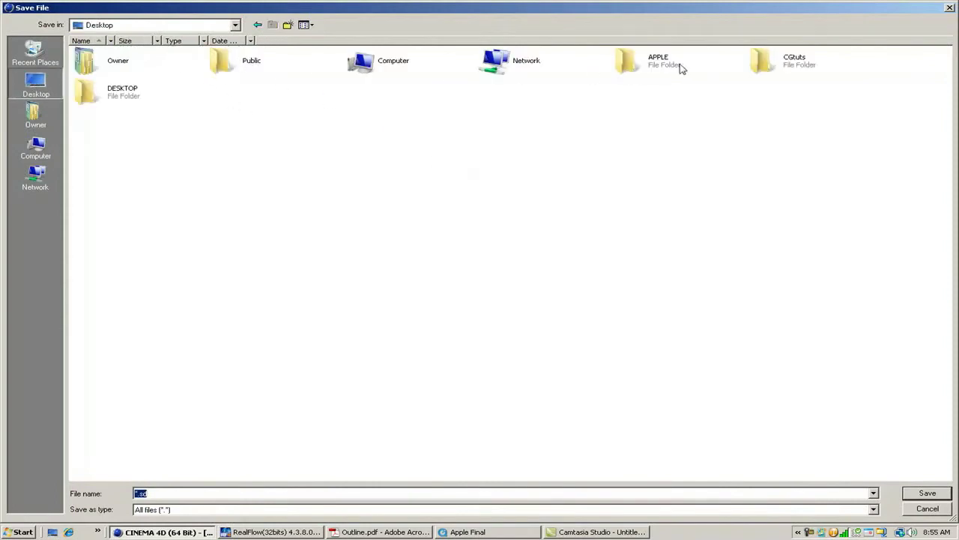
double_click(652, 62)
double_click(140, 493)
click(135, 493)
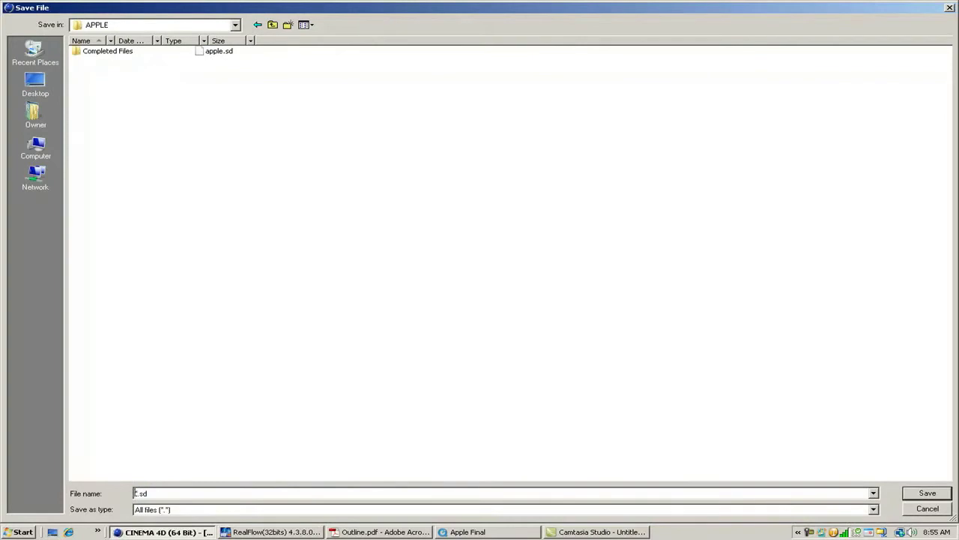
text(apple2)
click(927, 493)
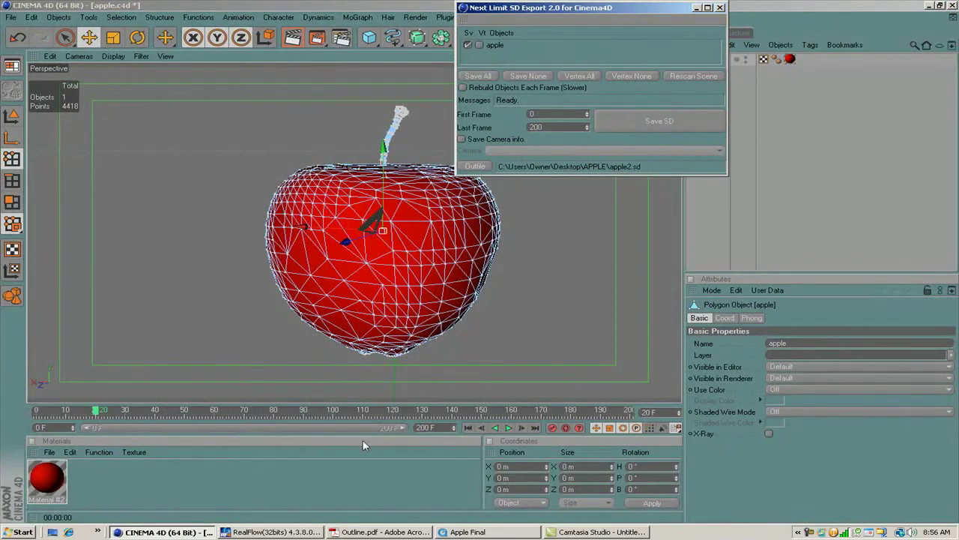
Switch to RealFlow and start a new project named apple
click(239, 533)
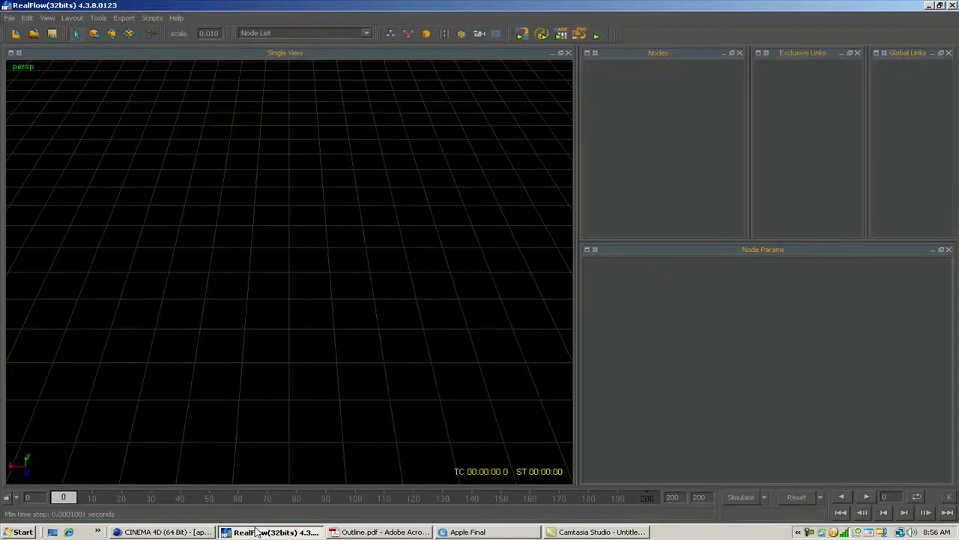
click(10, 18)
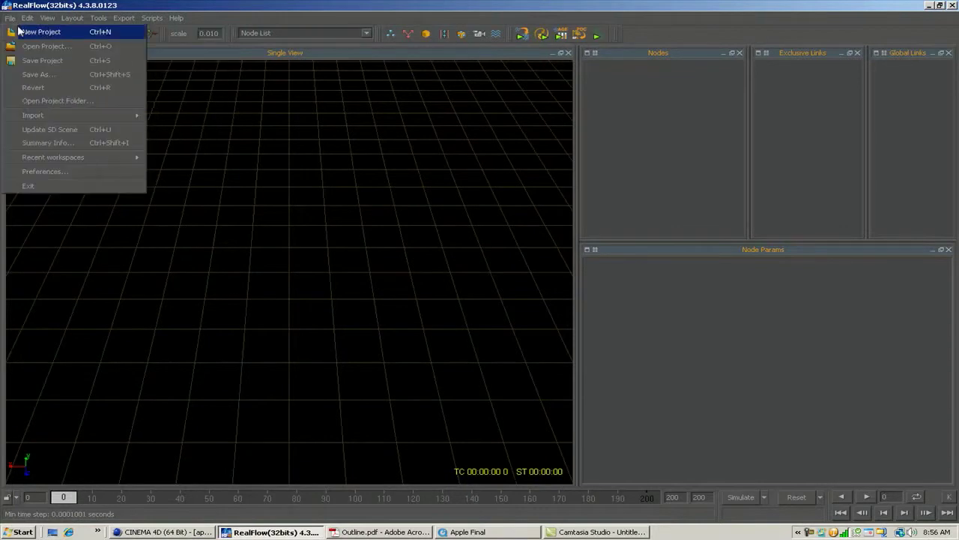
click(19, 31)
text(apple)
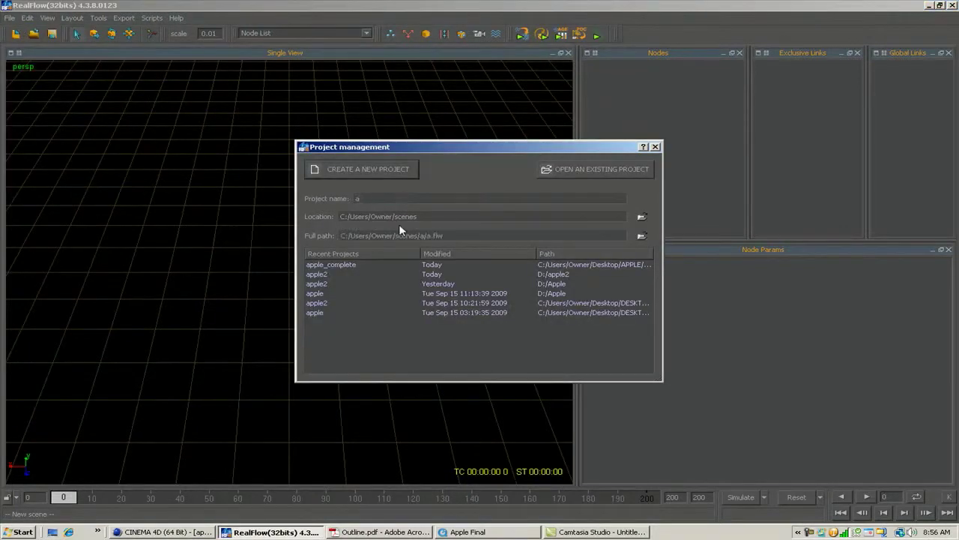
Set the project location to the APPLE folder on the desktop and create the project
click(643, 218)
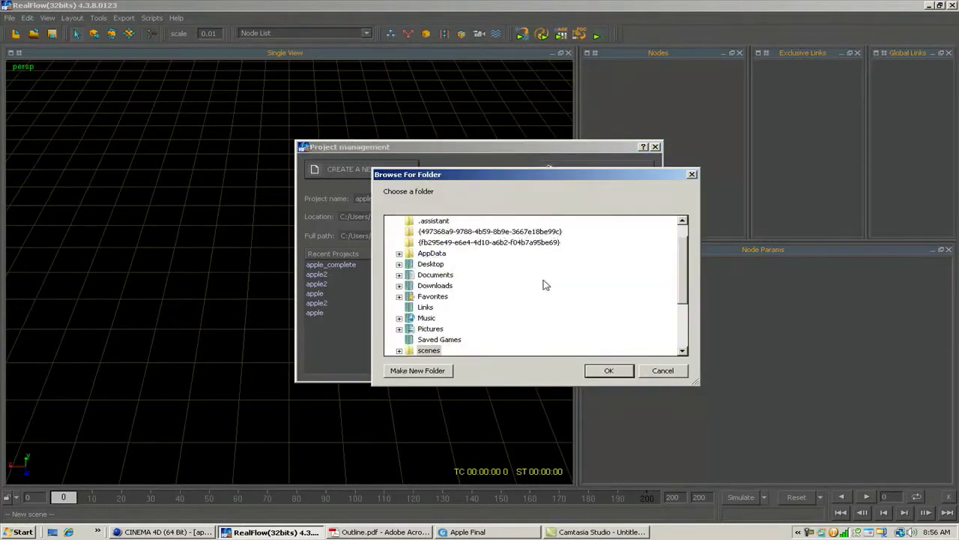
drag(686, 251, 685, 248)
scroll(407, 225, up, 1)
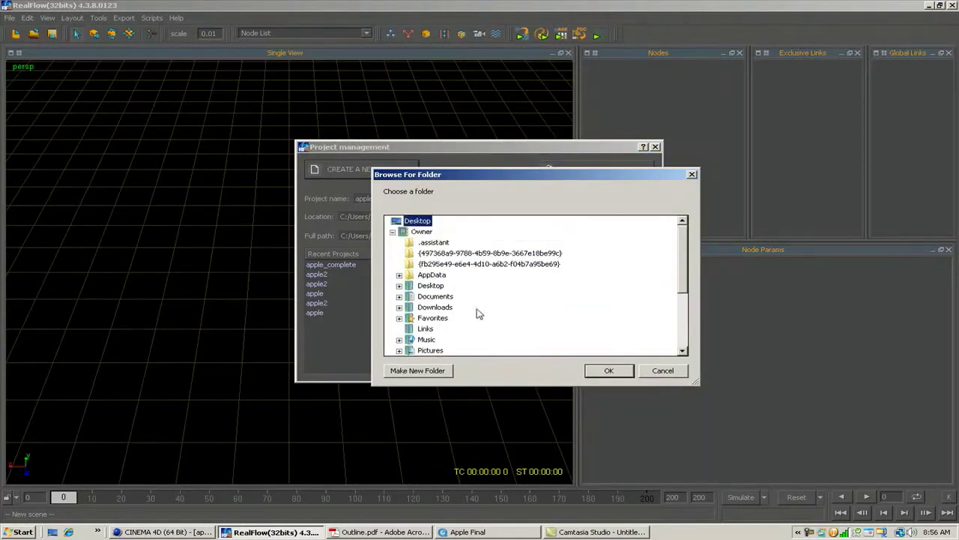
scroll(482, 332, down, 4)
click(420, 328)
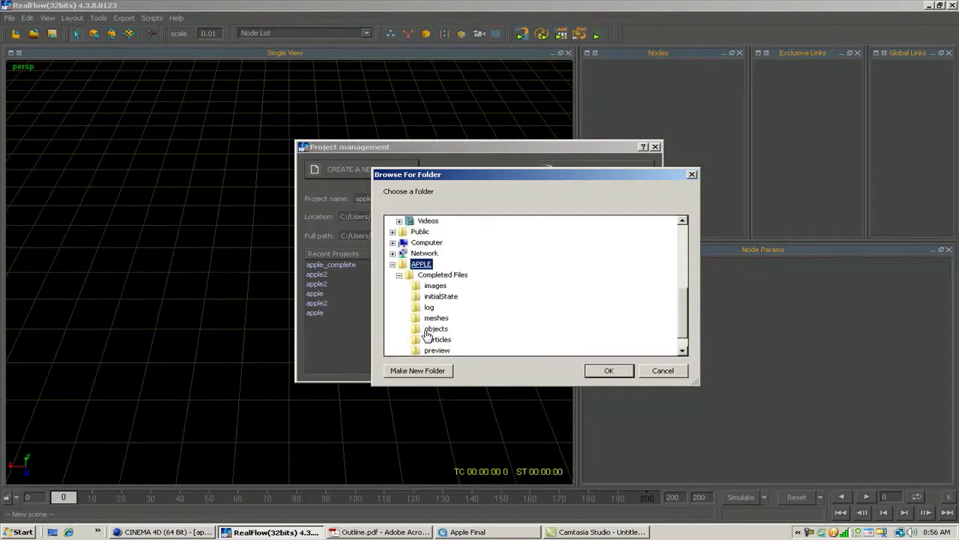
click(606, 370)
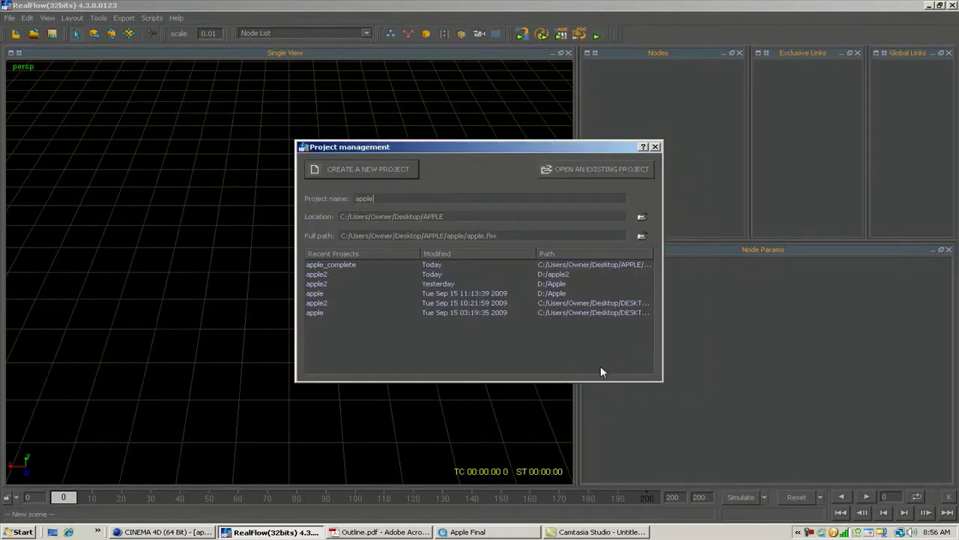
click(364, 170)
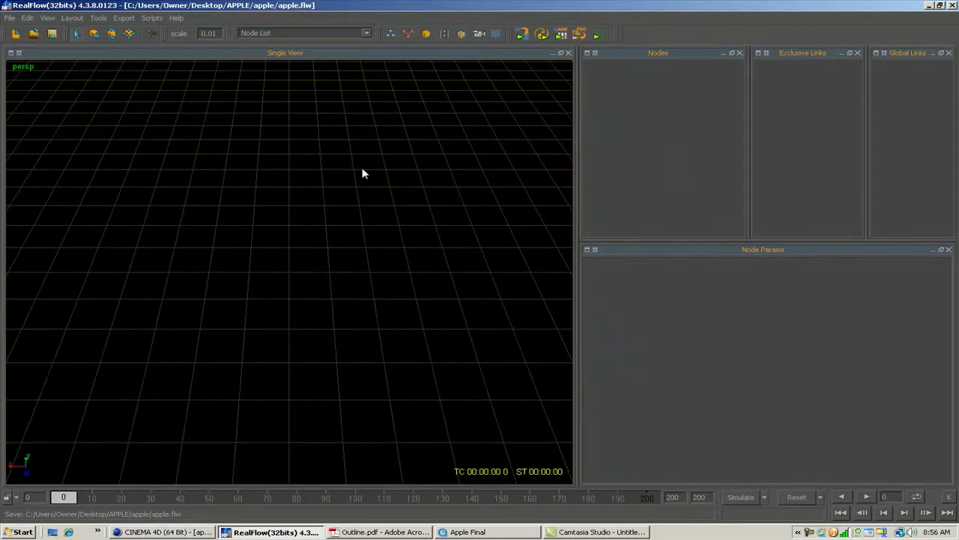
Import the object file apple2.sd from the APPLE folder into the scene
click(425, 36)
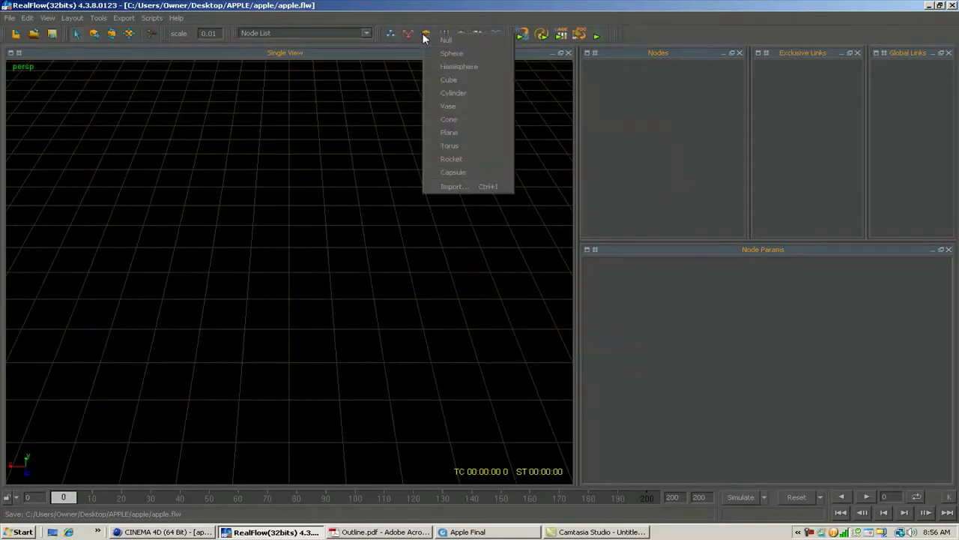
click(458, 187)
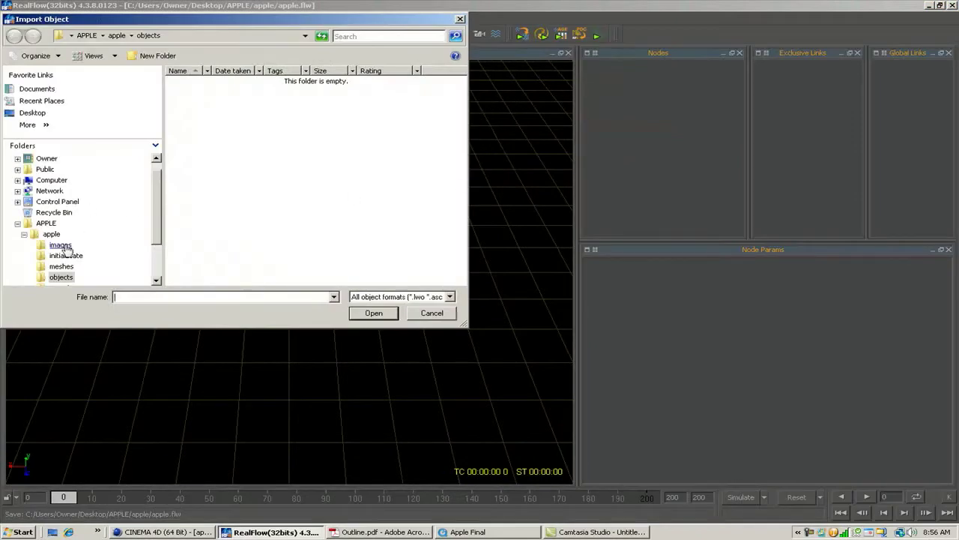
click(47, 224)
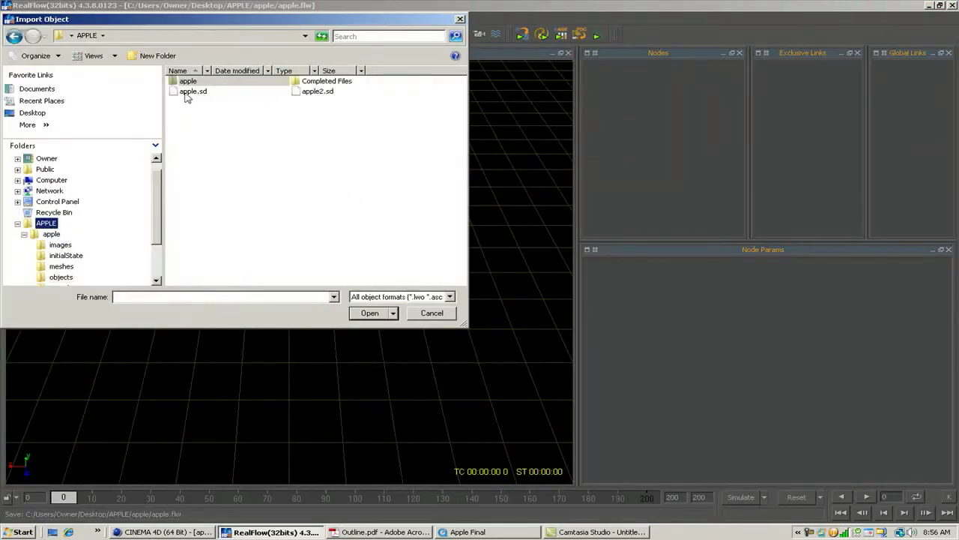
click(318, 91)
click(370, 313)
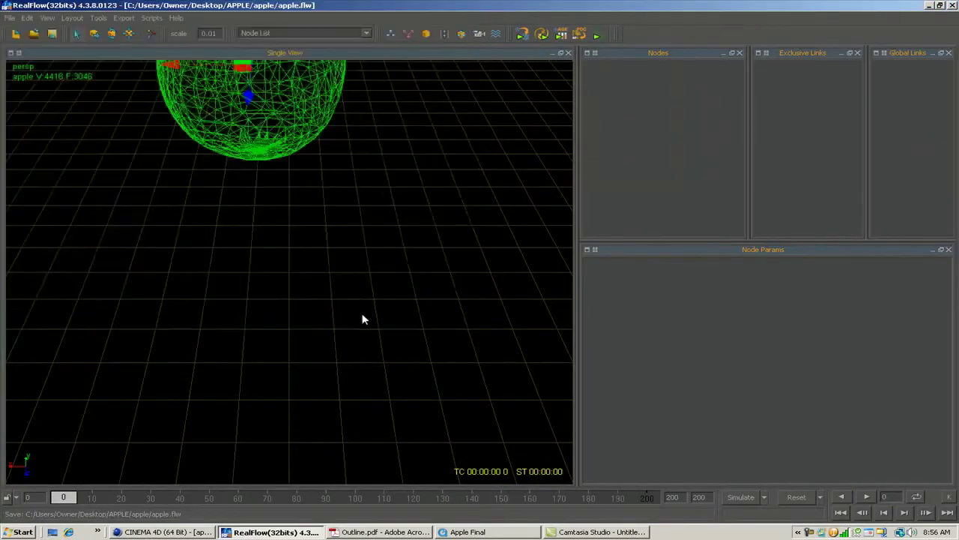
Set the maximum frame of the timeline to 700
alt+drag(320, 174, 424, 462)
alt+drag(293, 317, 388, 293)
scroll(388, 293, up, 3)
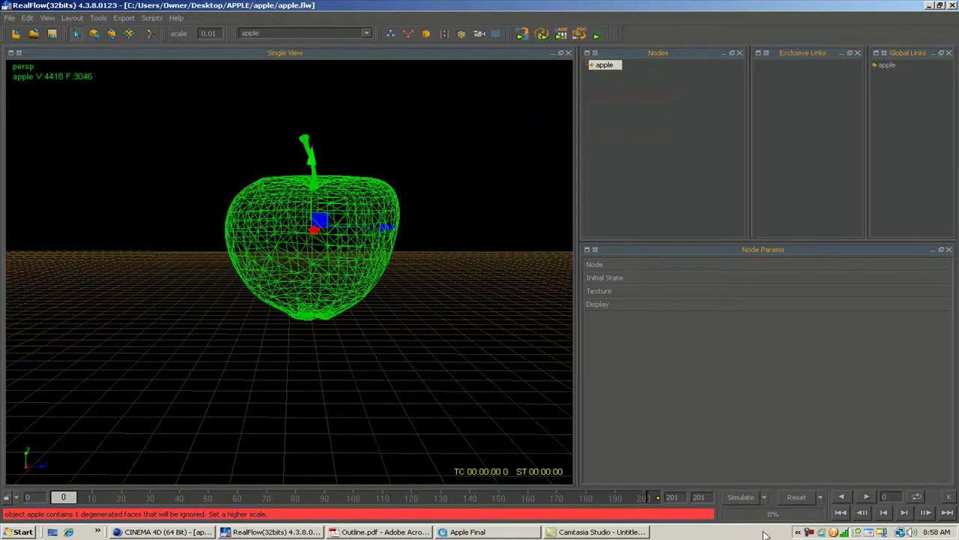
drag(711, 497, 687, 497)
text(20)
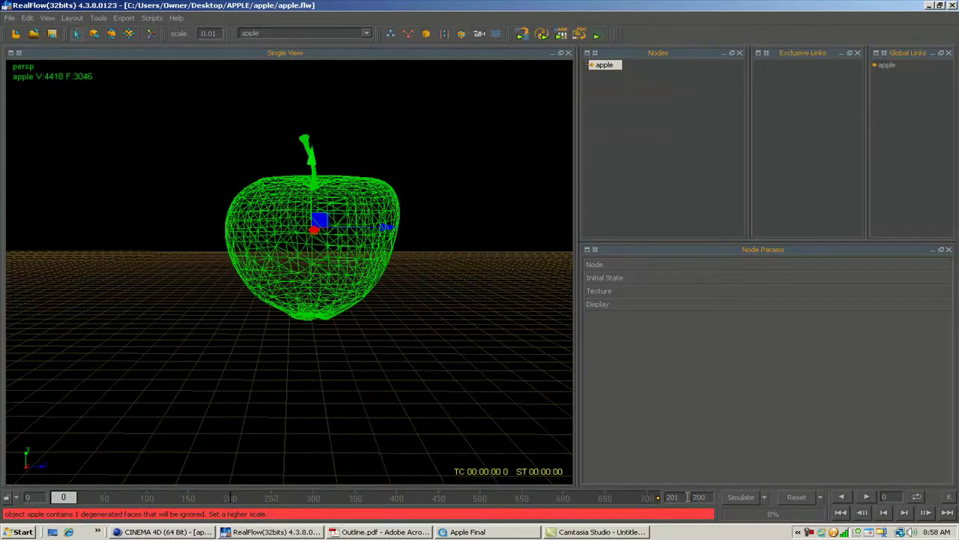
Try to apply a very high MAX substeps value in the simulation options
click(764, 497)
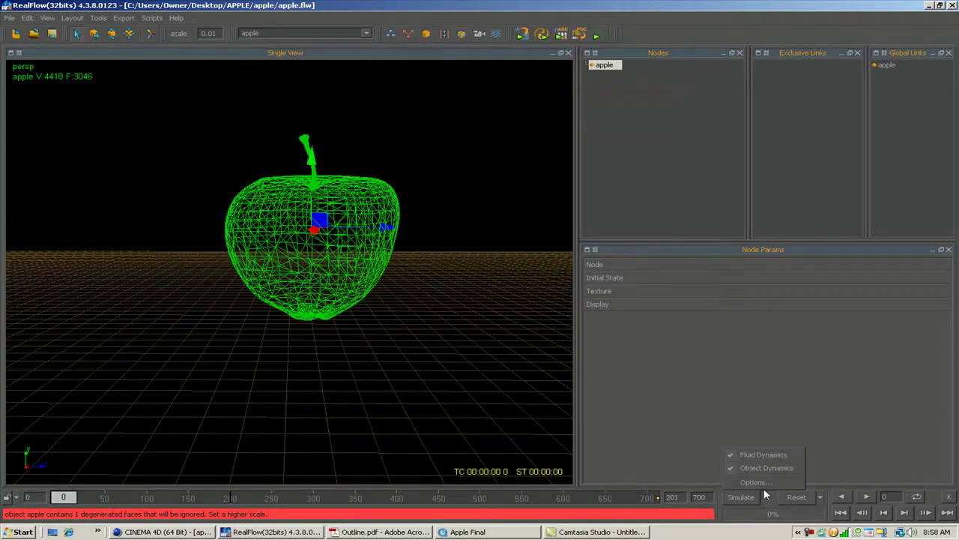
click(756, 482)
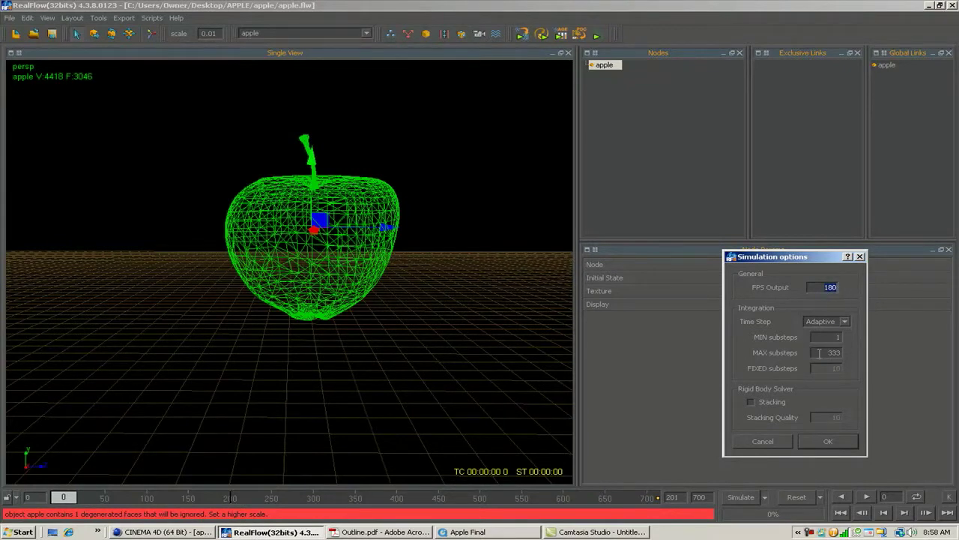
drag(821, 355, 835, 352)
drag(830, 351, 847, 355)
text(333)
click(834, 442)
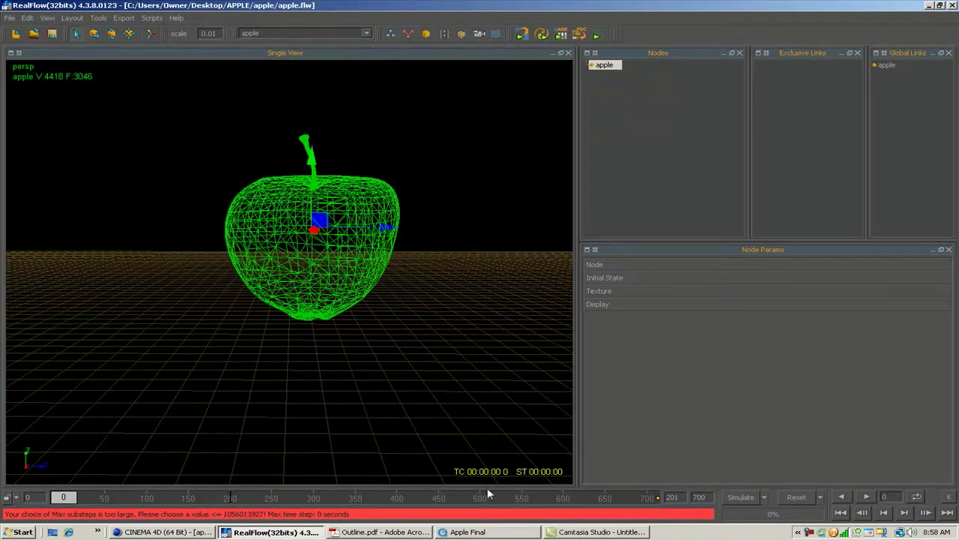
Set MAX substeps to 55 in the simulation options
click(765, 498)
click(764, 482)
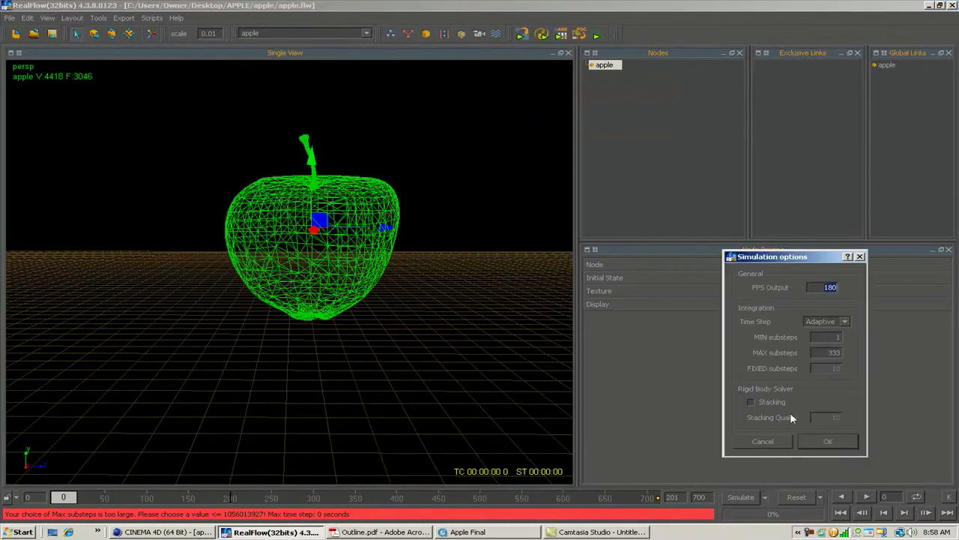
drag(825, 353, 853, 355)
key(Return)
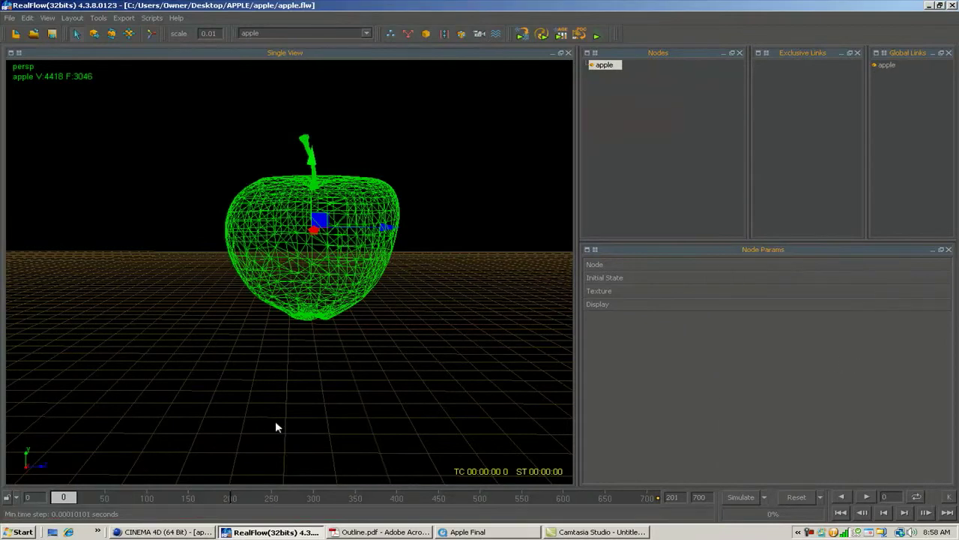
Review the FPS output and substep values in the simulation options
click(477, 532)
click(765, 497)
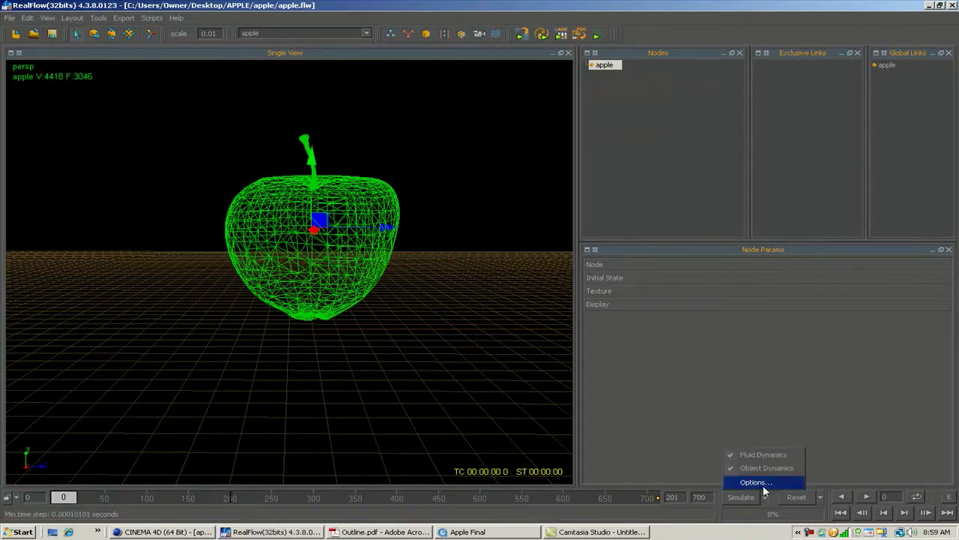
click(772, 468)
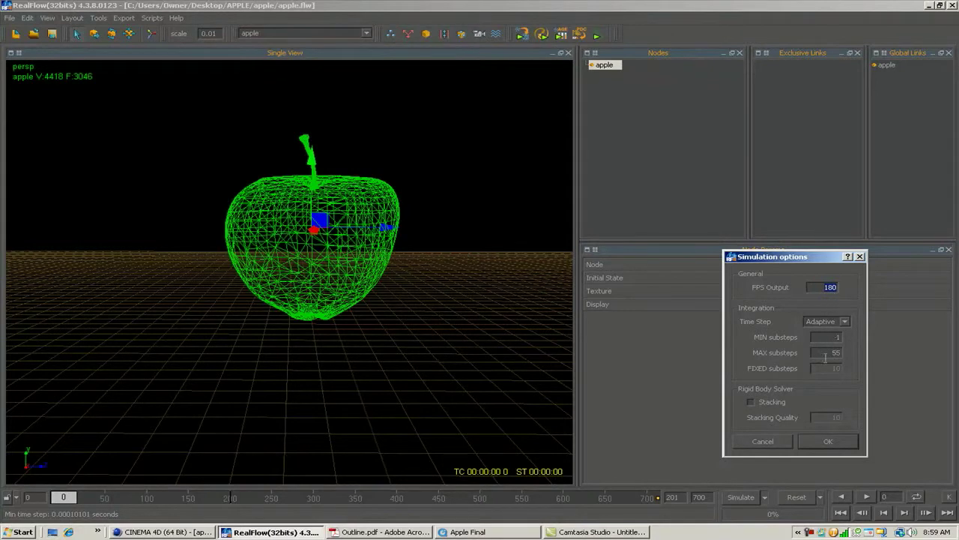
click(825, 441)
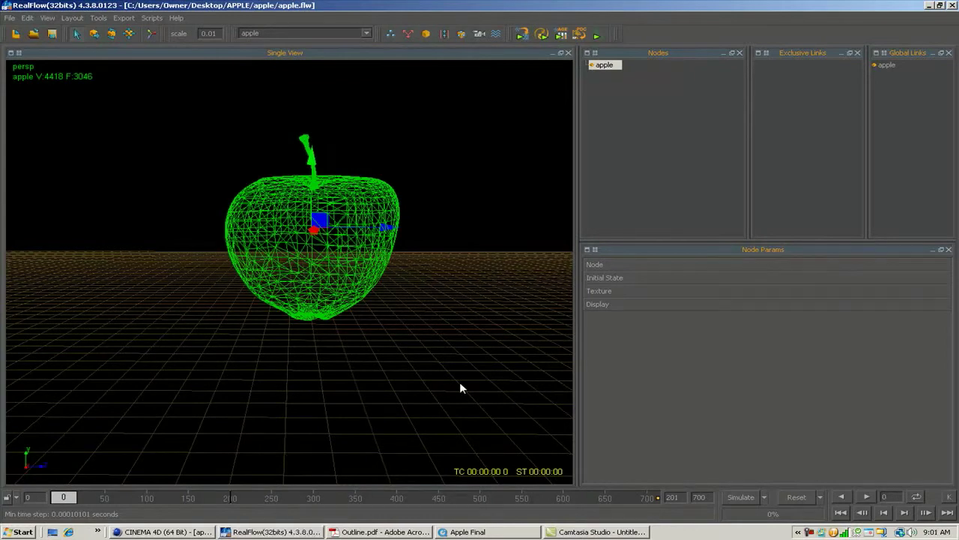
Add a k Volume daemon and a Gravity daemon to the scene
click(406, 33)
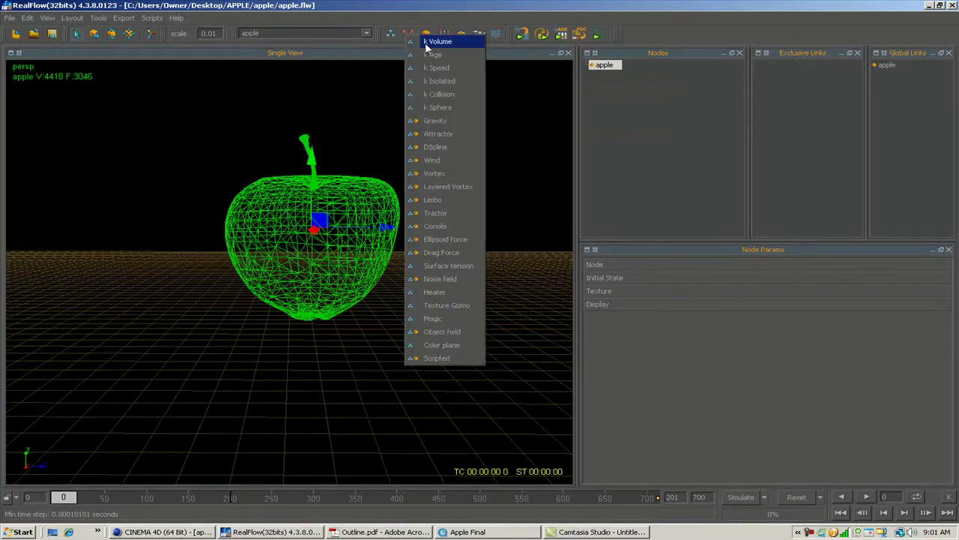
click(425, 42)
click(407, 34)
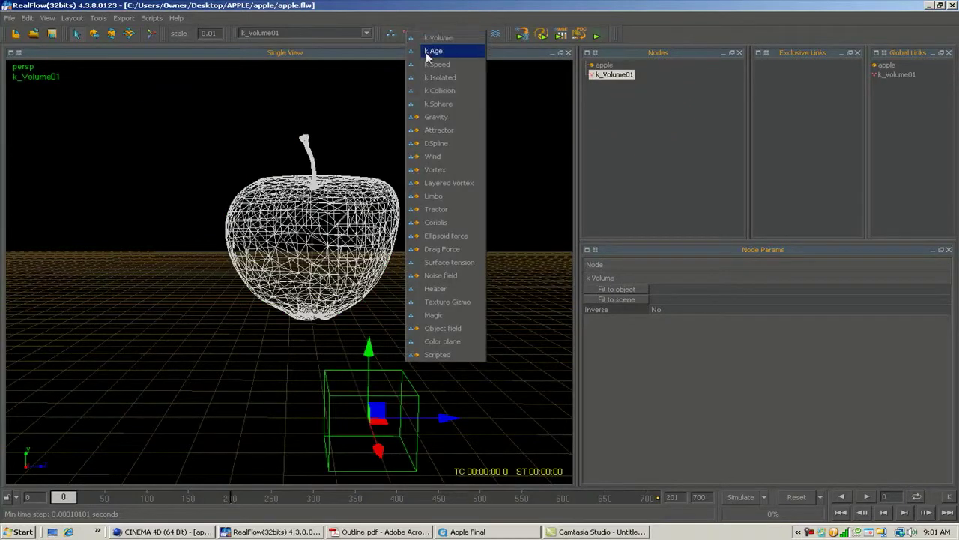
click(437, 118)
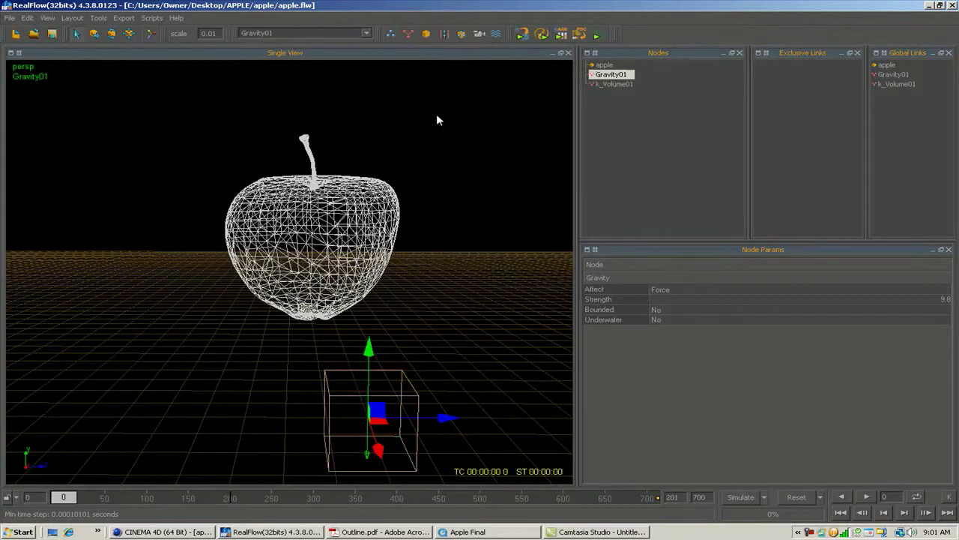
Create a Fill Object emitter and a Rocket object in the scene
click(391, 35)
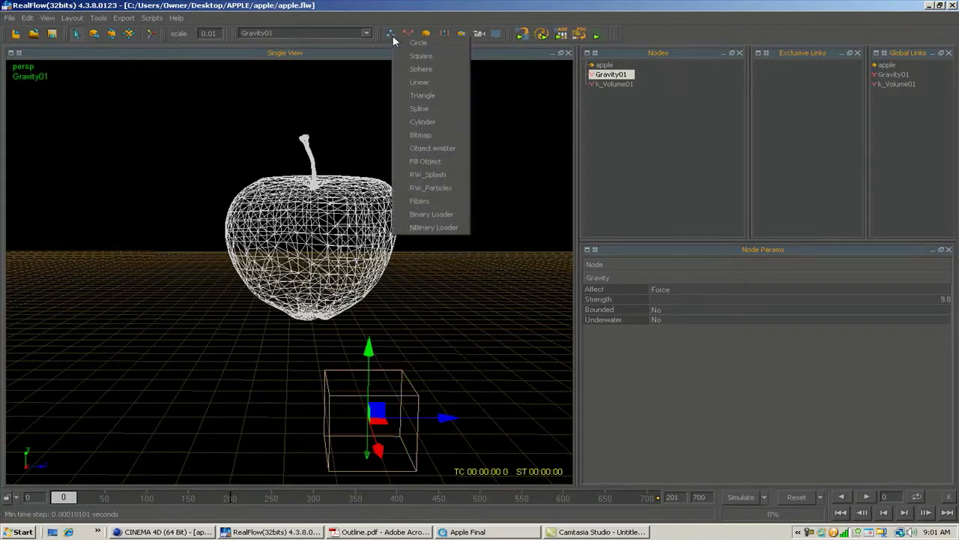
click(426, 161)
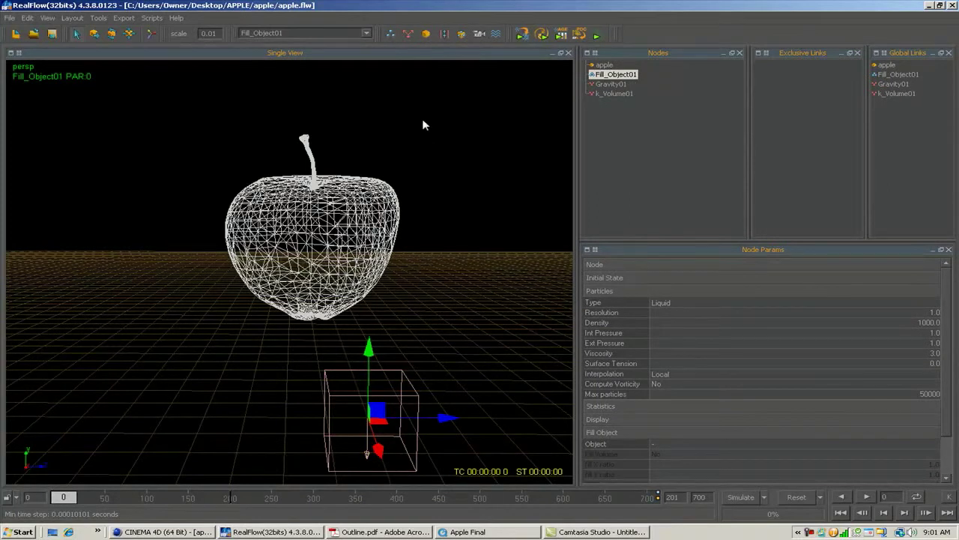
click(428, 33)
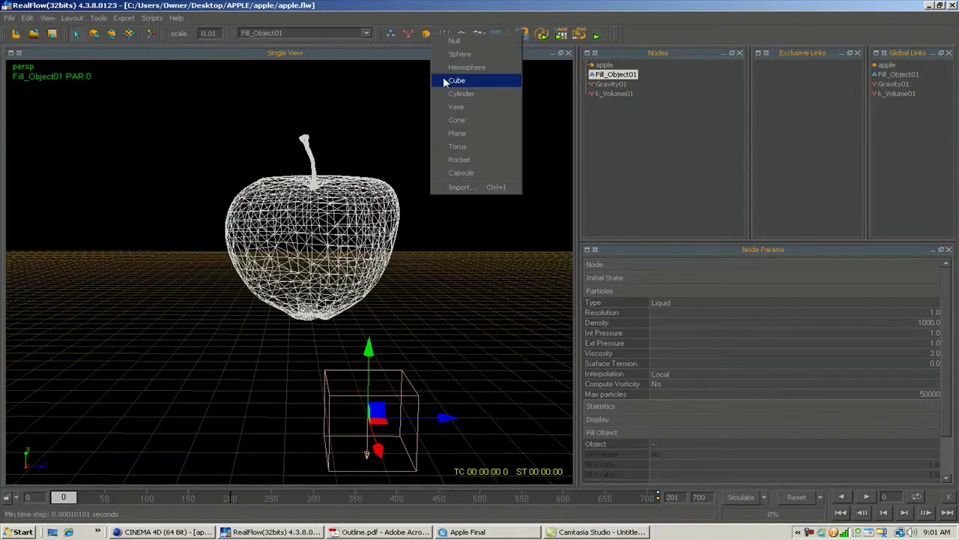
click(464, 160)
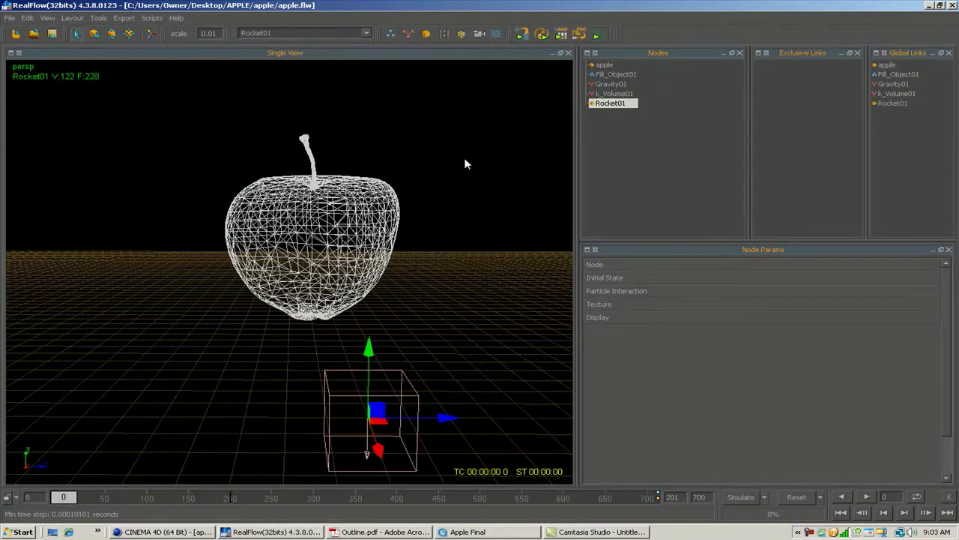
Set the rocket's Dynamics to Rigid body and expand its Rigid body parameters
click(609, 105)
click(610, 264)
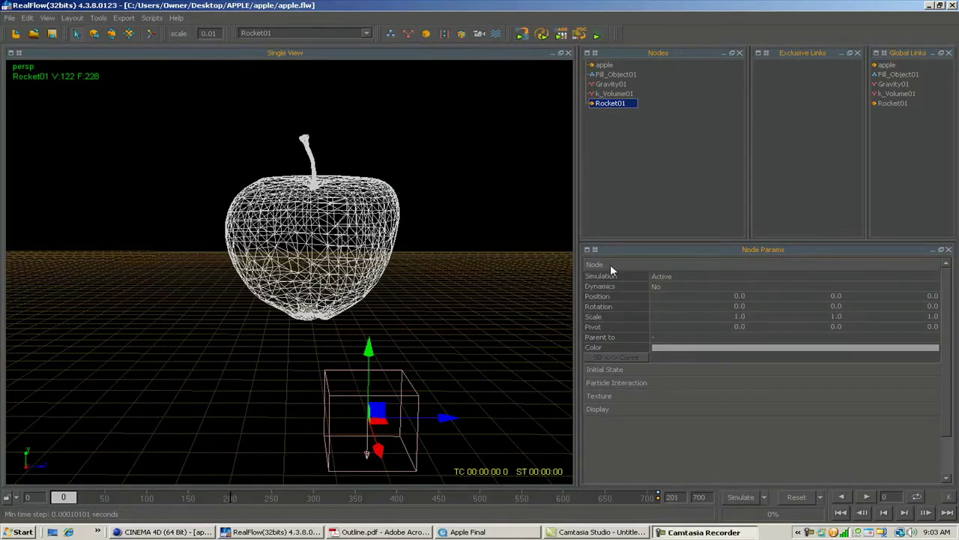
click(653, 286)
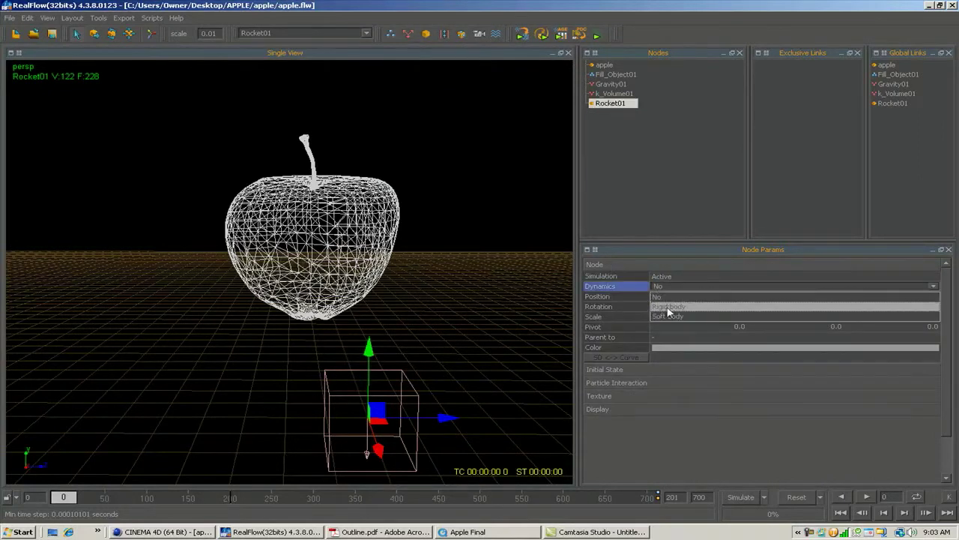
click(667, 308)
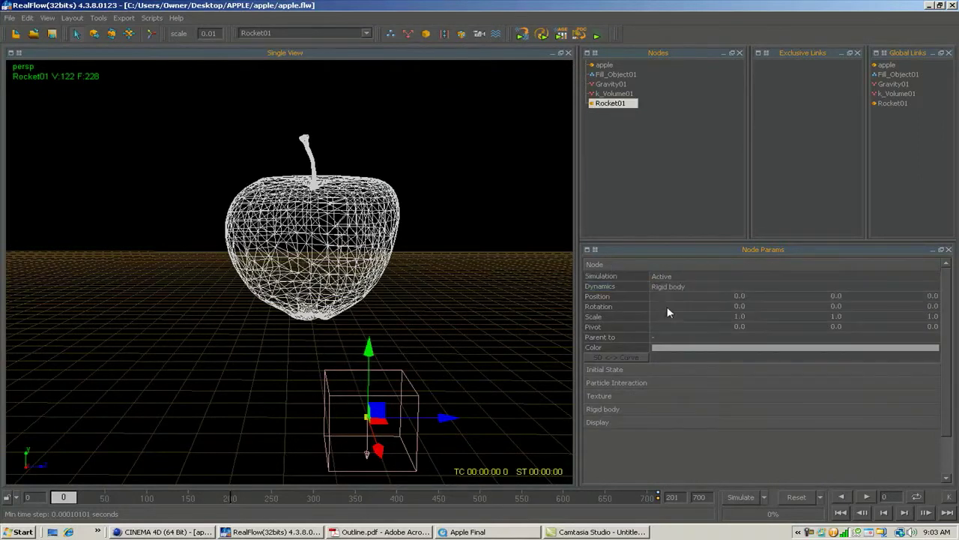
click(601, 409)
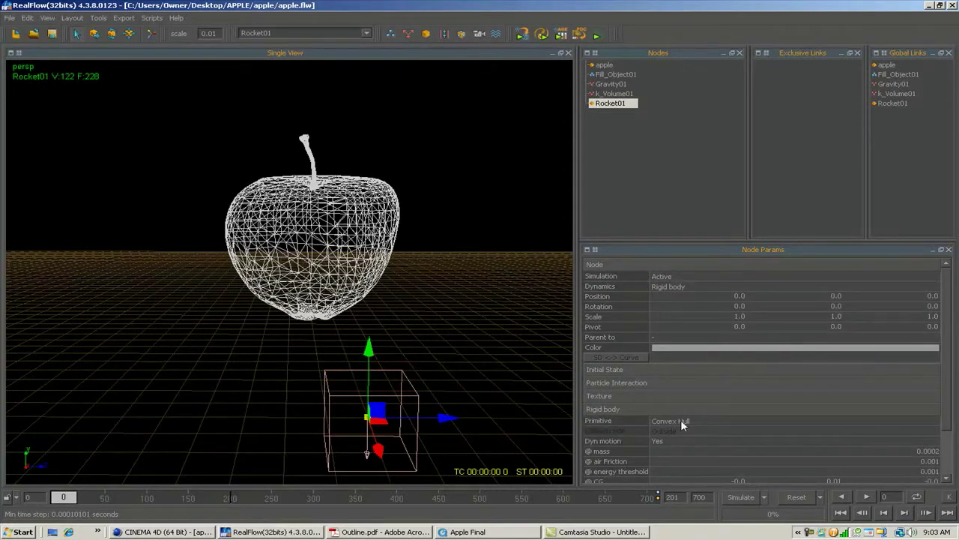
Scale the rocket to 100 on all three axes
double_click(737, 317)
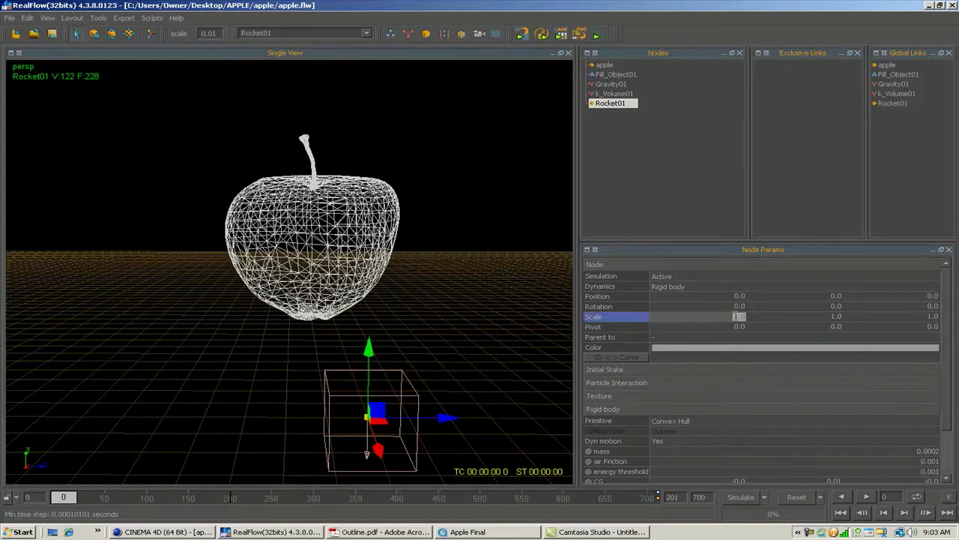
text(100)
key(BackSpace)
key(BackSpace)
text(100)
key(Tab)
text(100)
key(Tab)
text(100)
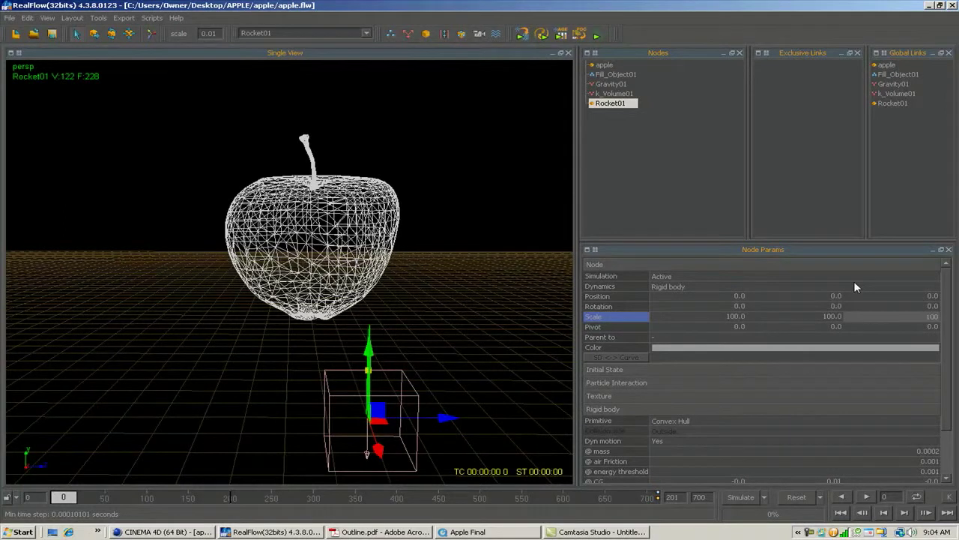
key(Return)
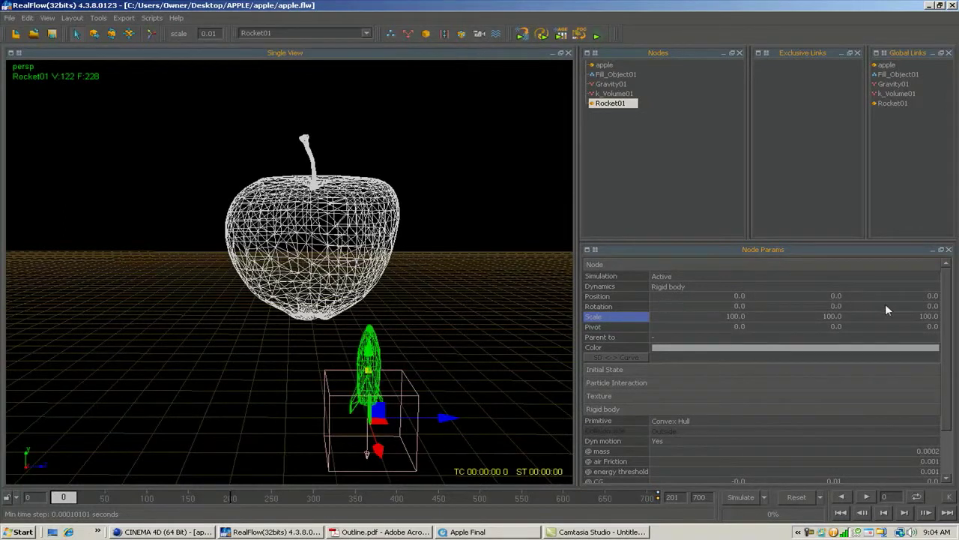
Rotate the rocket 90 degrees about the Z axis
click(932, 307)
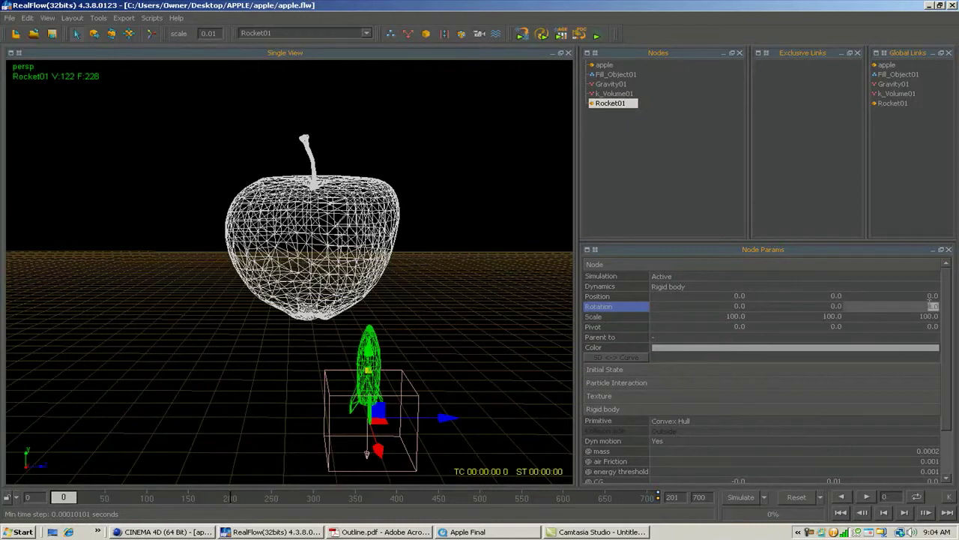
text(90)
key(Return)
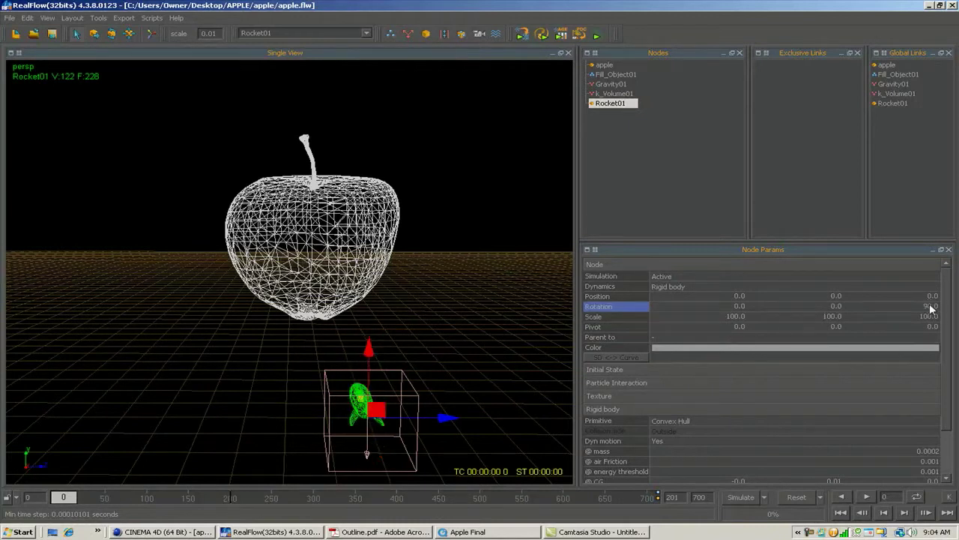
Raise the rocket to the apple's height and move it well away to one side, at about X 12.83, Y 4.87, Z -1.49
alt+drag(431, 338, 341, 279)
key(w)
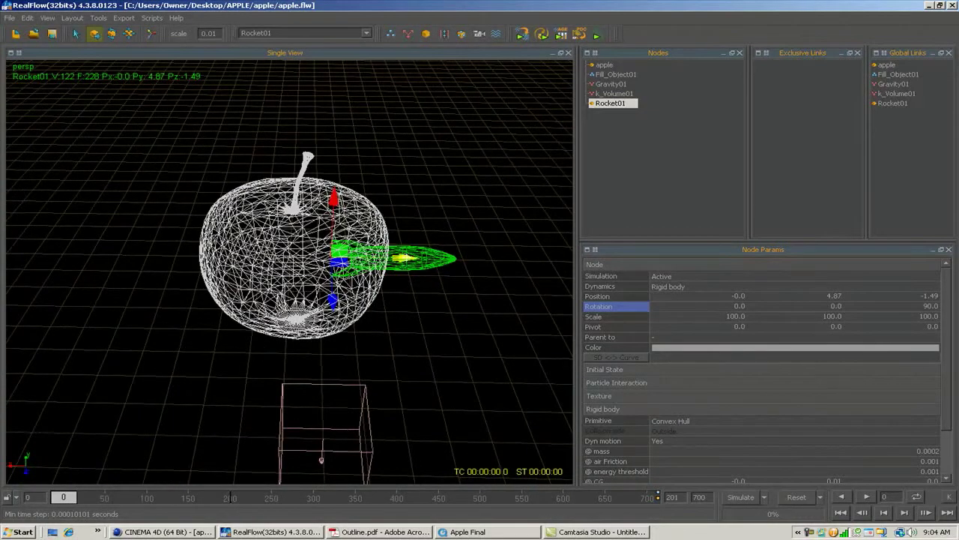
drag(405, 258, 110, 253)
scroll(116, 262, down, 5)
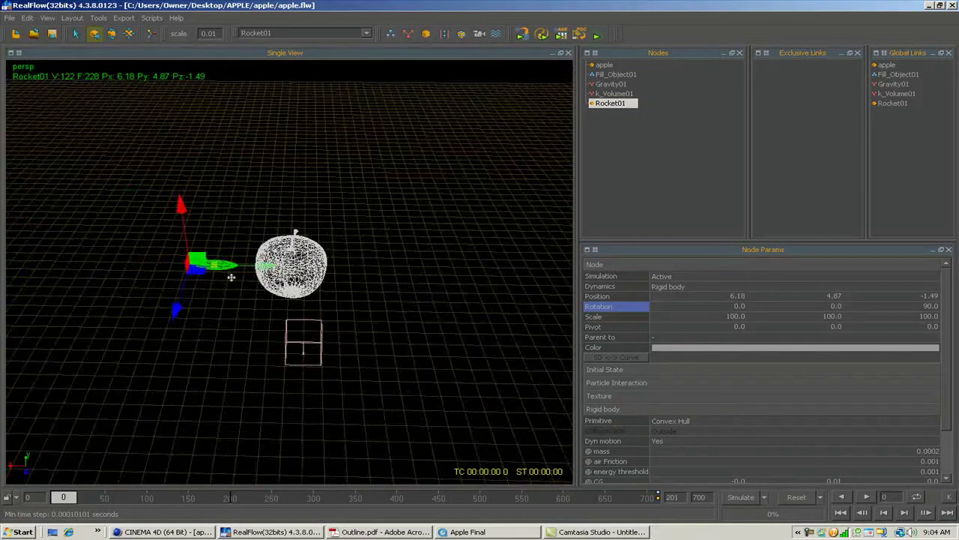
drag(266, 265, 146, 270)
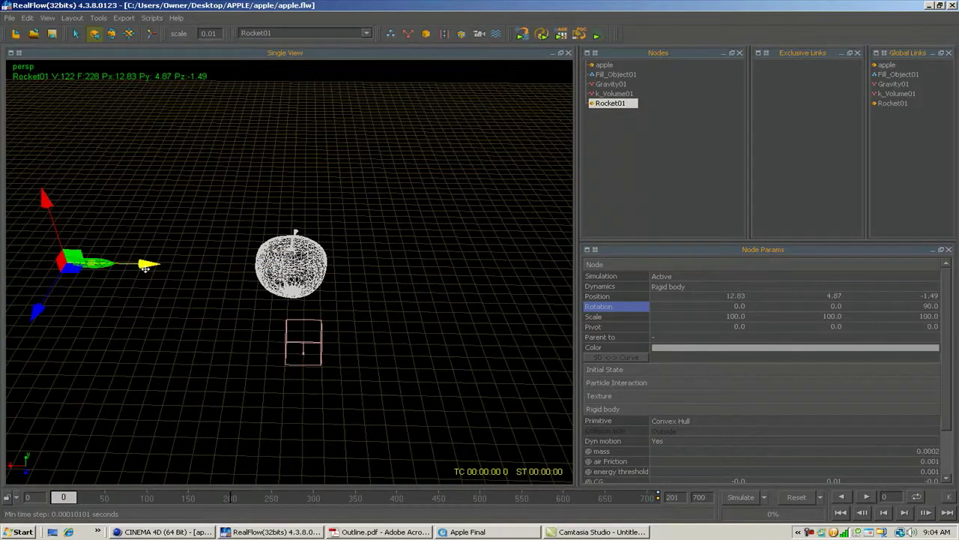
Set the rocket's Dyn motion to No in its Rigid body parameters
click(655, 442)
click(655, 443)
drag(948, 364, 950, 392)
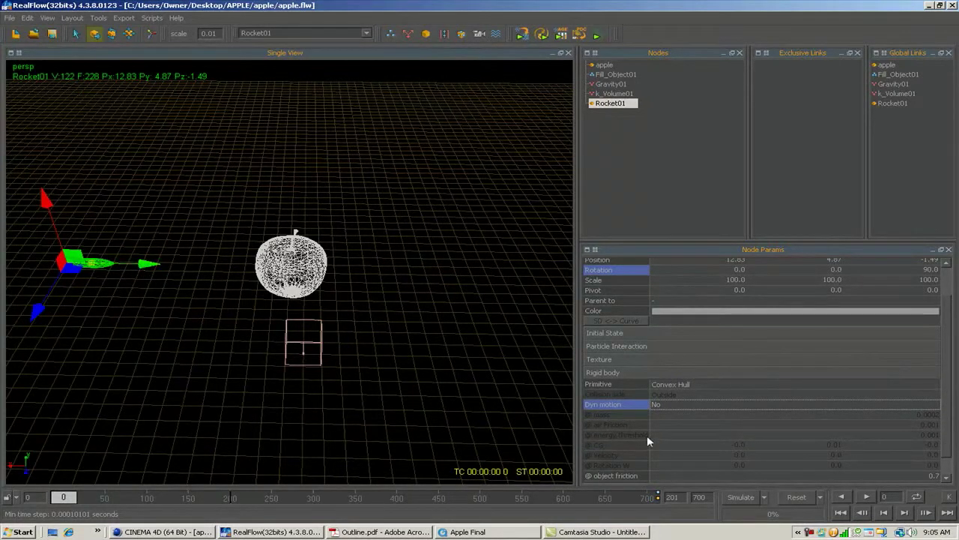
scroll(944, 403, down, 1)
drag(946, 404, 949, 321)
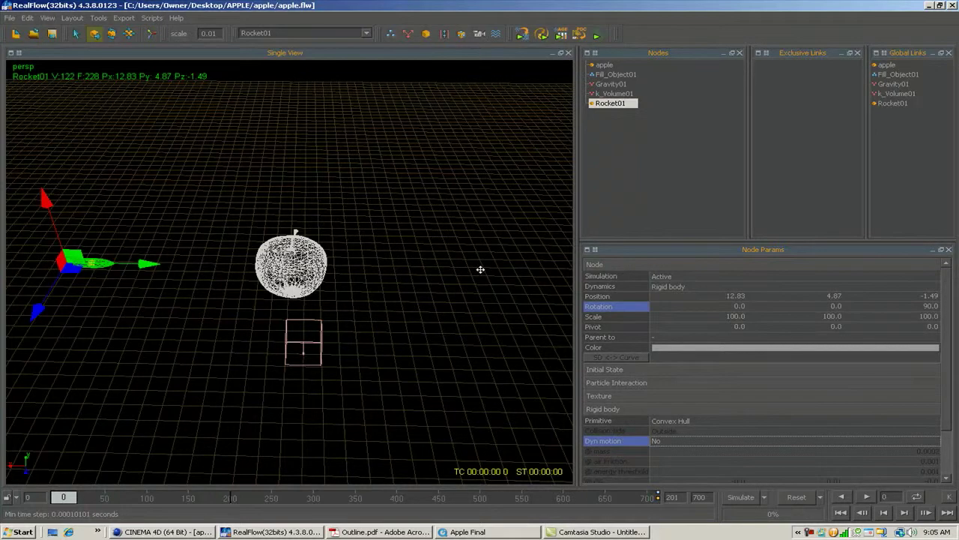
At frame 100, nudge the rocket to about X 12.91 and add a key to its X position
click(67, 501)
drag(68, 503, 149, 500)
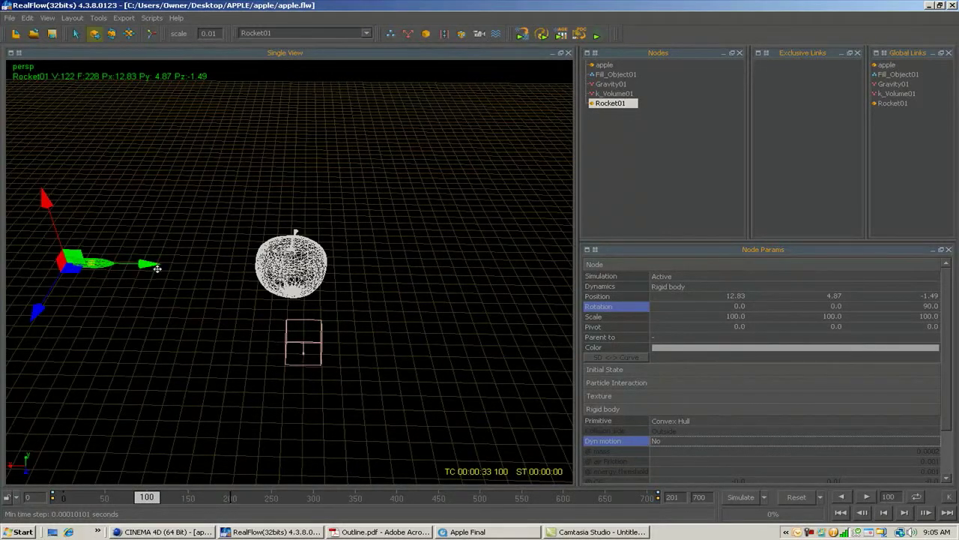
mouse_move(155, 265)
mouse_down()
mouse_move(166, 264)
mouse_move(143, 265)
mouse_move(150, 268)
mouse_up()
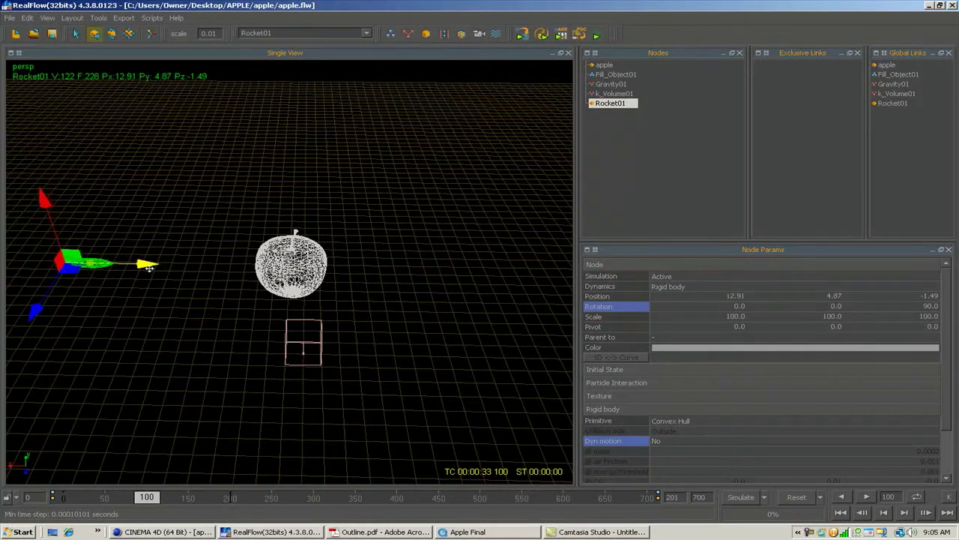
right_click(738, 298)
click(759, 340)
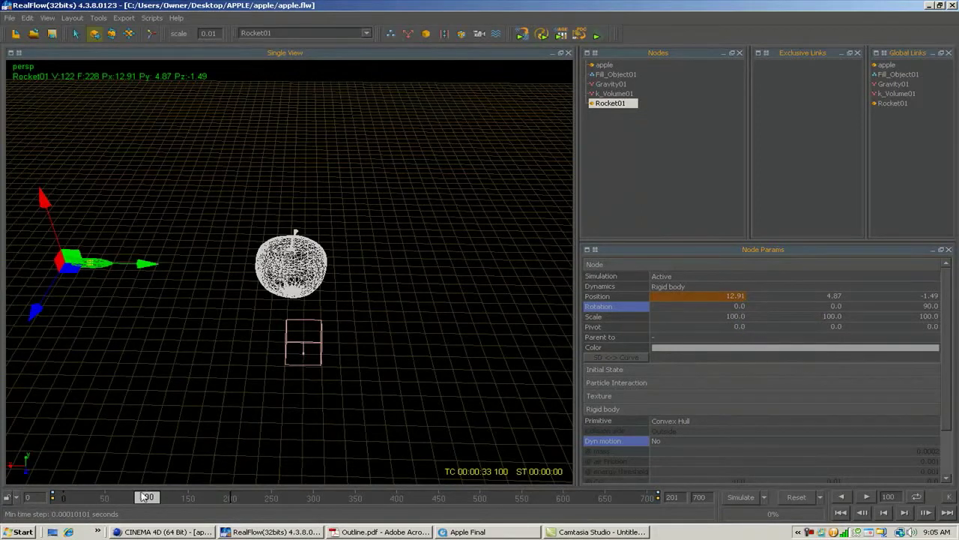
At frame 250, move the rocket past the apple to about X -12.68, key its X position, and scrub back to frame 133 to check the motion
drag(144, 498, 271, 499)
drag(139, 263, 618, 268)
right_click(741, 296)
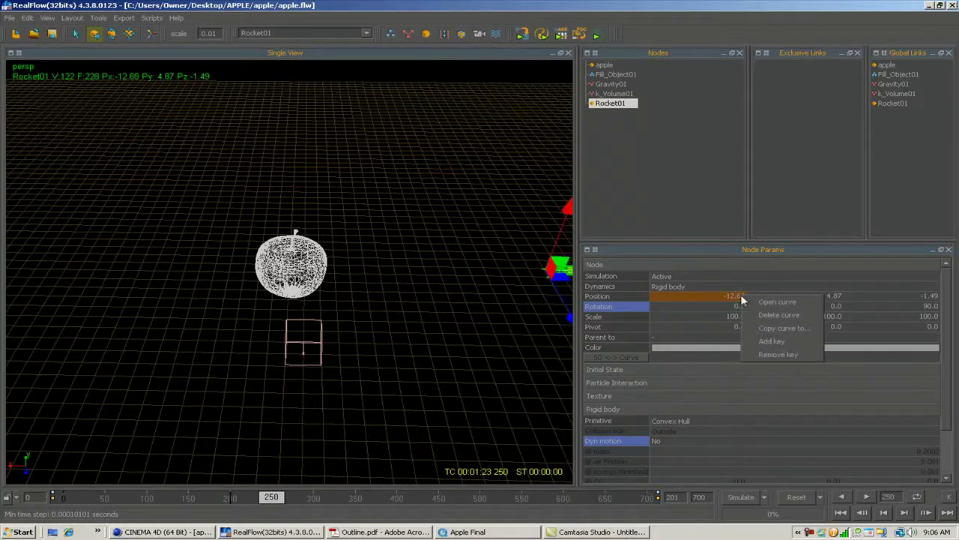
click(765, 341)
drag(272, 499, 176, 502)
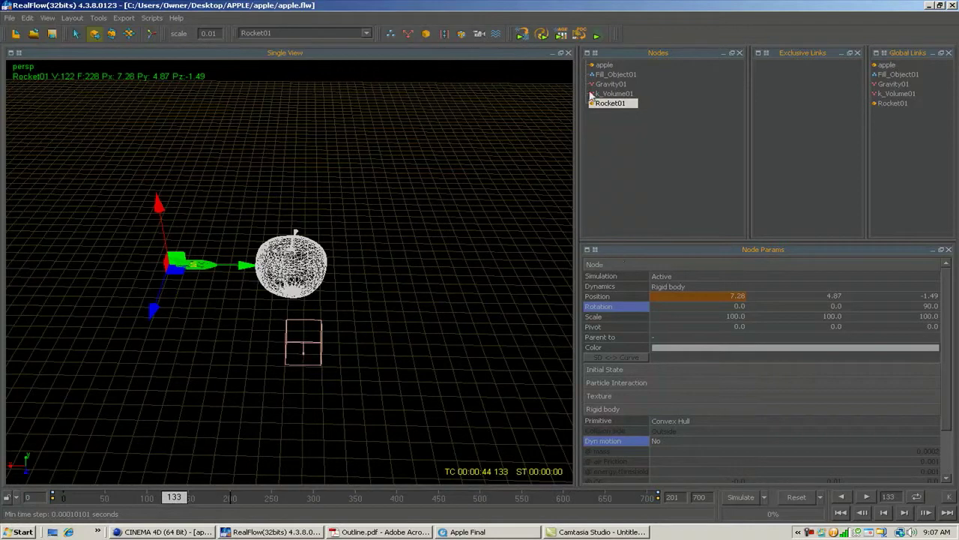
Add a RealWave surface to the scene beneath the apple
click(600, 66)
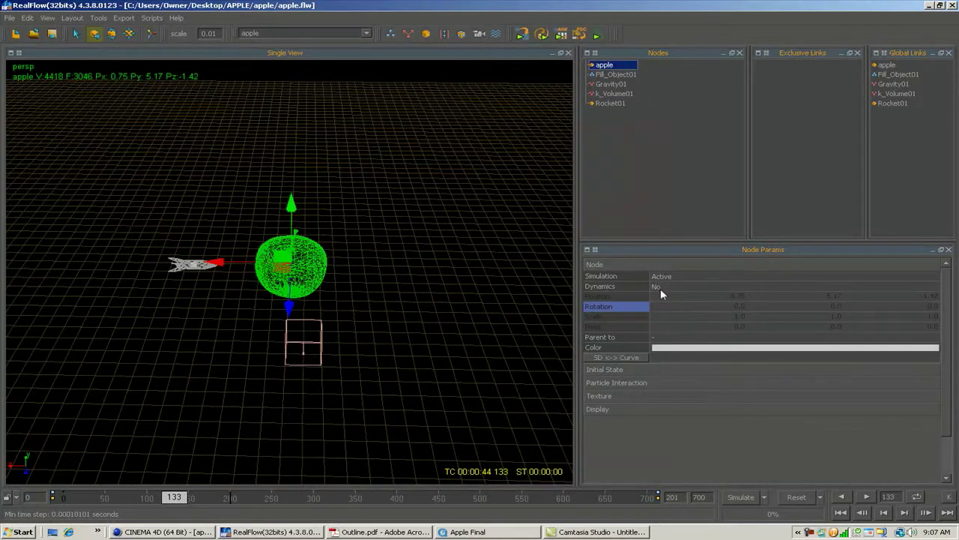
scroll(348, 293, up, 5)
alt+drag(347, 294, 322, 254)
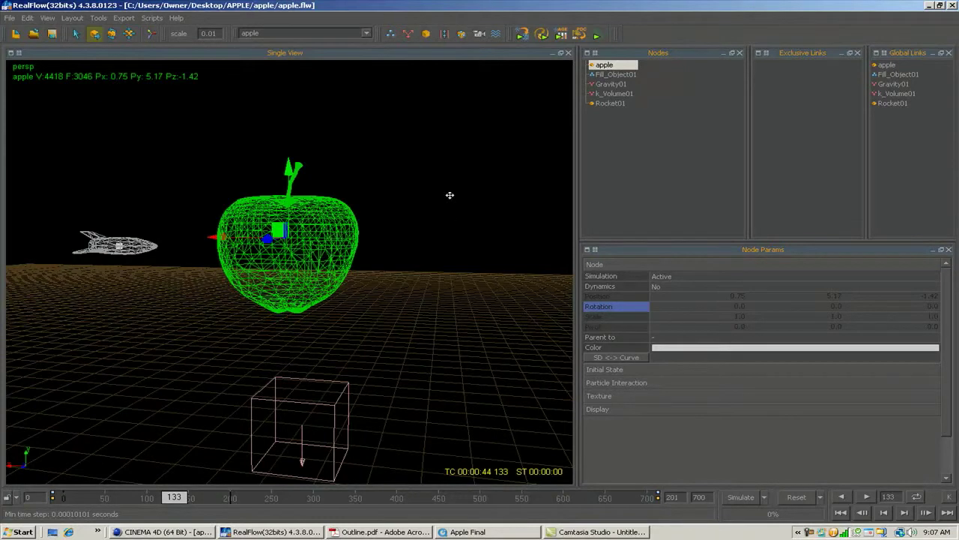
click(495, 34)
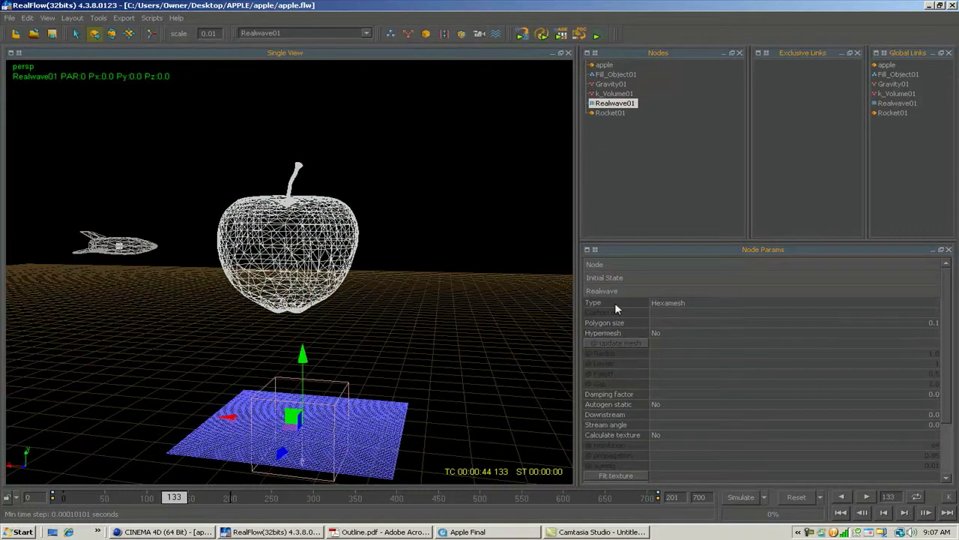
Set the RealWave surface's X and Z scale to 20, keeping its Y scale at 1
click(606, 265)
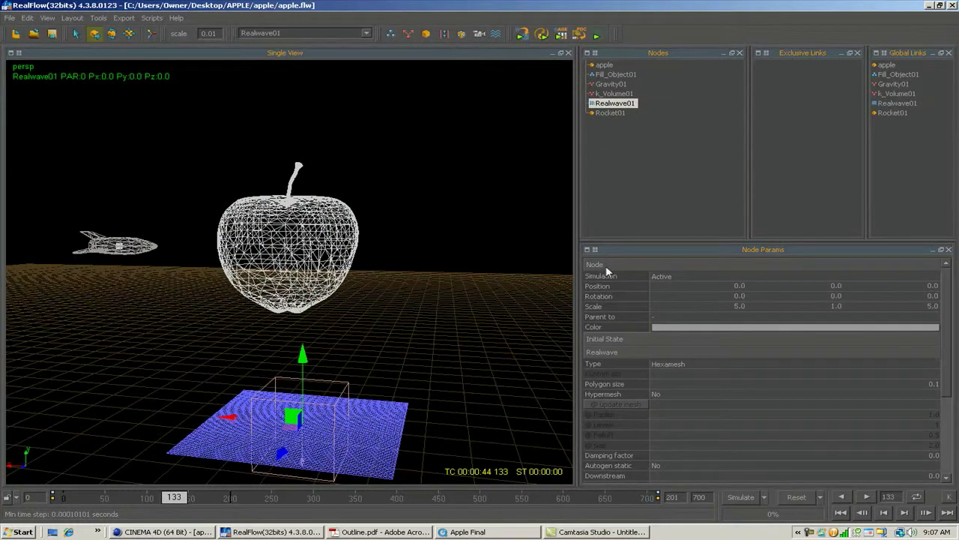
click(739, 306)
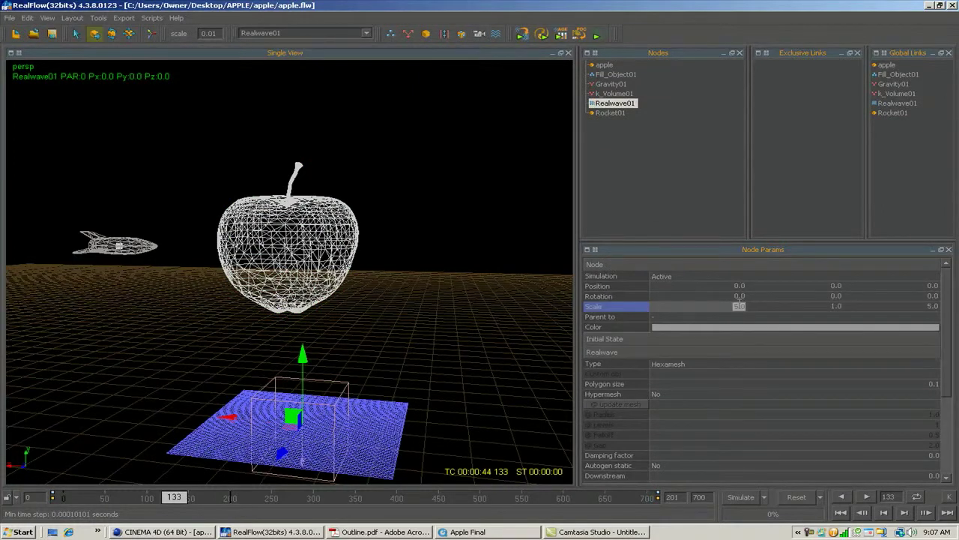
text(30)
key(Tab)
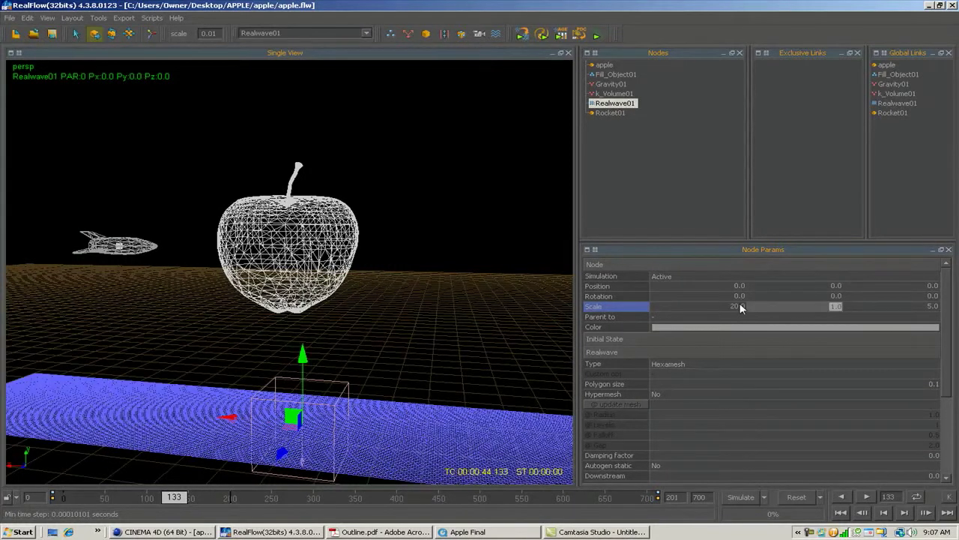
key(Tab)
text(2)
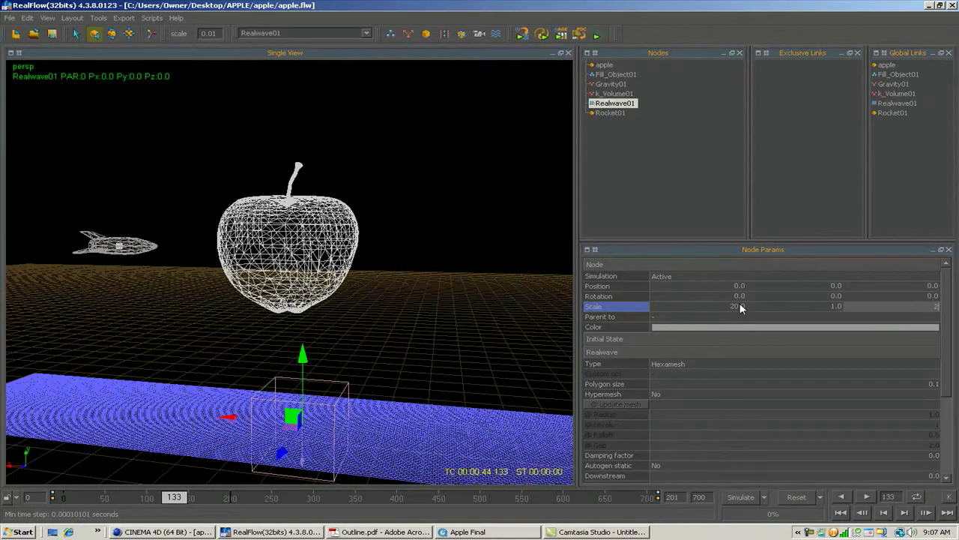
key(Return)
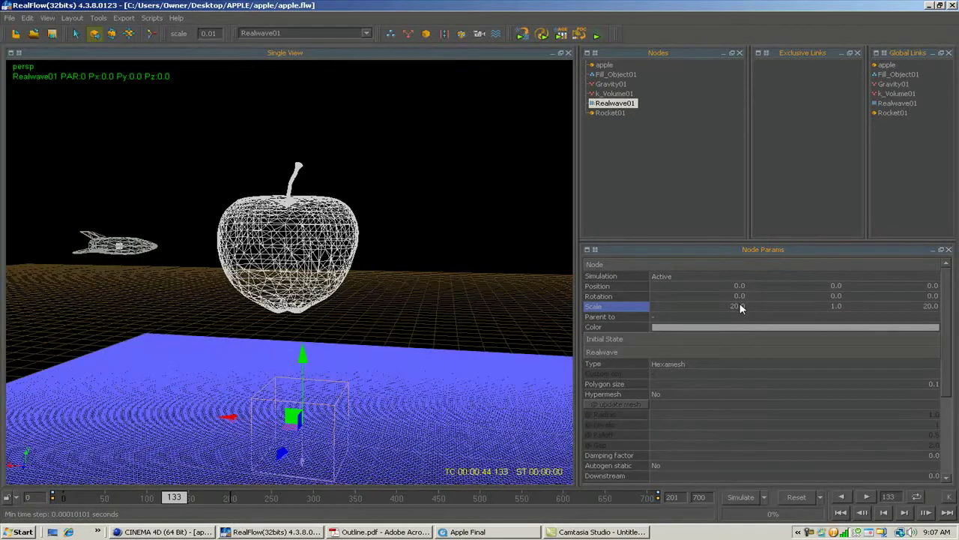
alt+drag(353, 272, 393, 296)
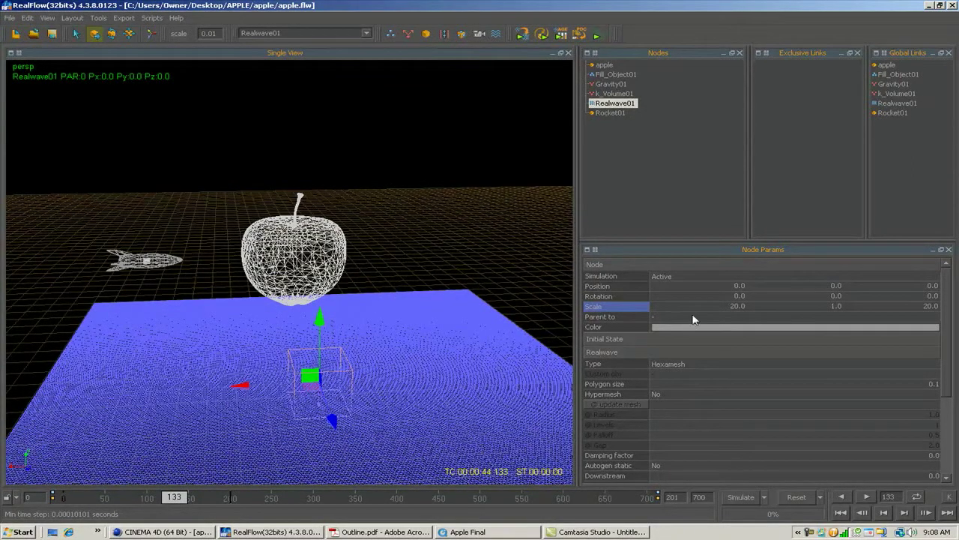
At frame 350, set the gravity daemon's strength to 0 and add a key to it
drag(951, 322, 952, 299)
click(608, 84)
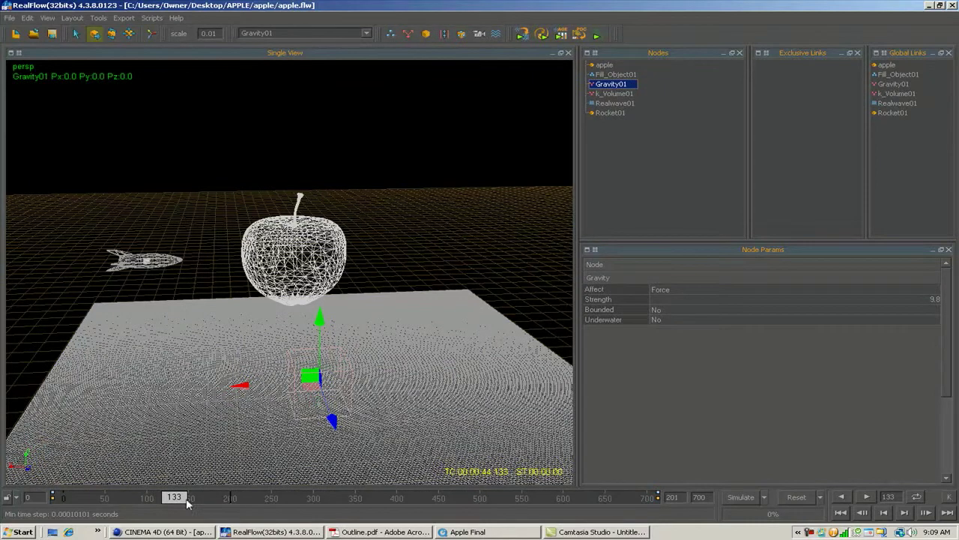
drag(182, 501, 357, 501)
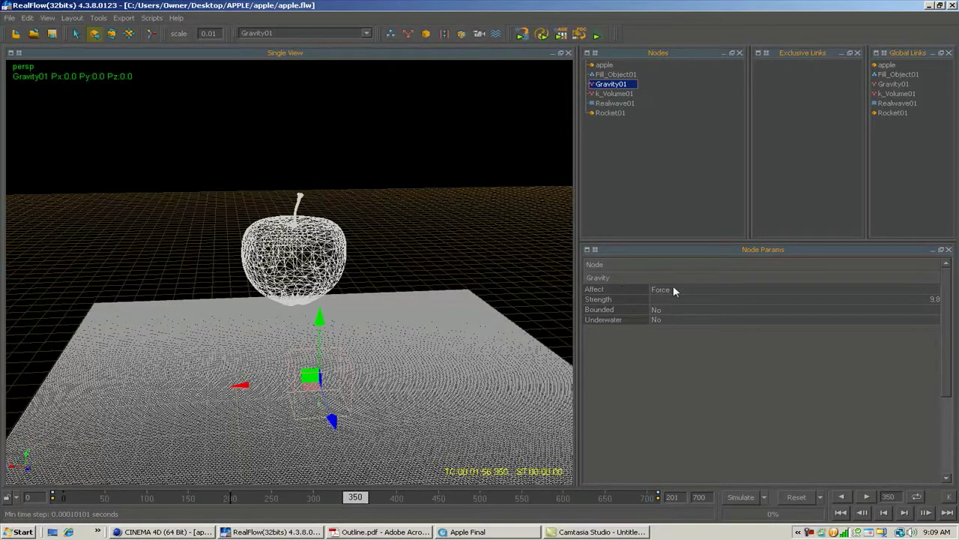
click(932, 299)
text(0)
key(Return)
right_click(933, 301)
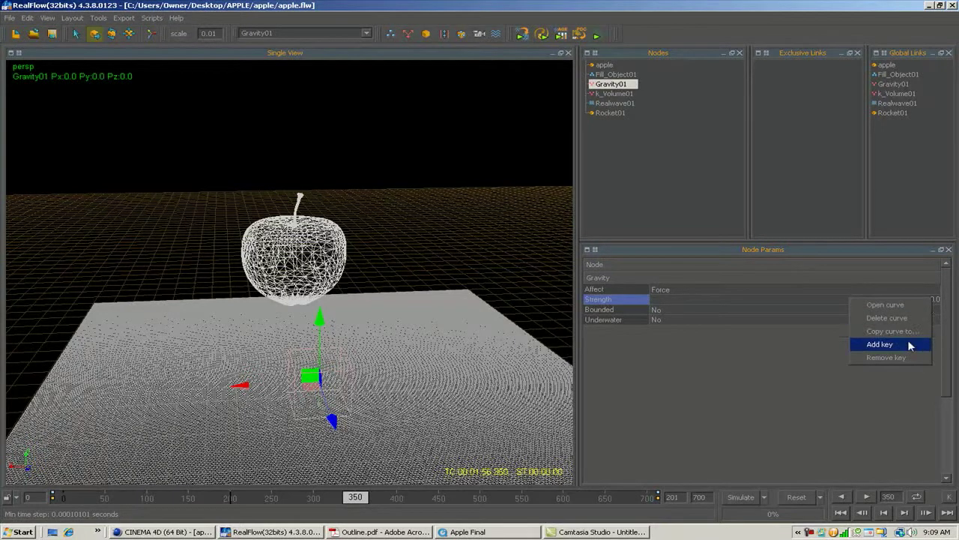
click(880, 344)
At frame 352, set the gravity strength to 9.8, key it, and scrub around these frames to check the switch
drag(354, 500, 357, 501)
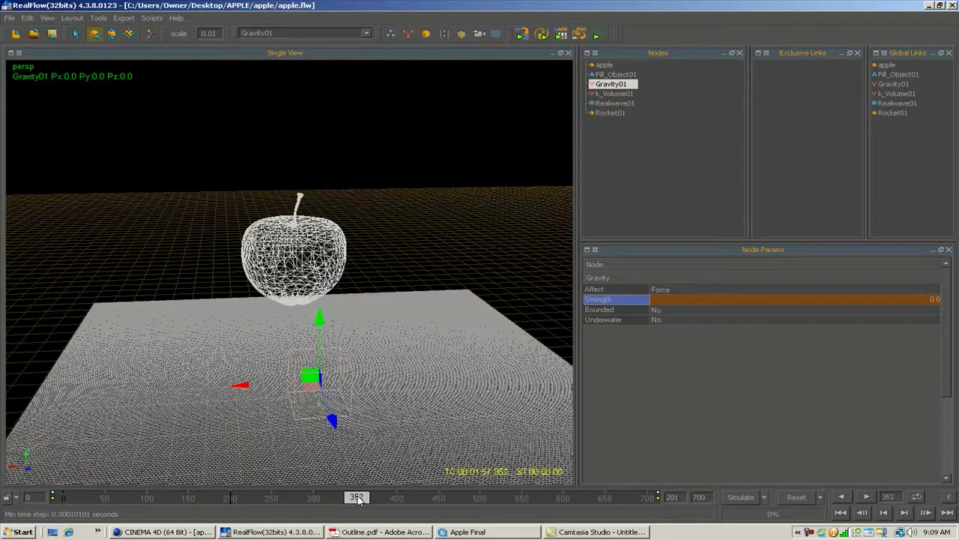
double_click(933, 299)
text(9.8)
key(Return)
right_click(931, 301)
click(895, 347)
mouse_move(359, 498)
mouse_down()
mouse_move(62, 513)
mouse_move(283, 489)
mouse_move(351, 495)
mouse_up()
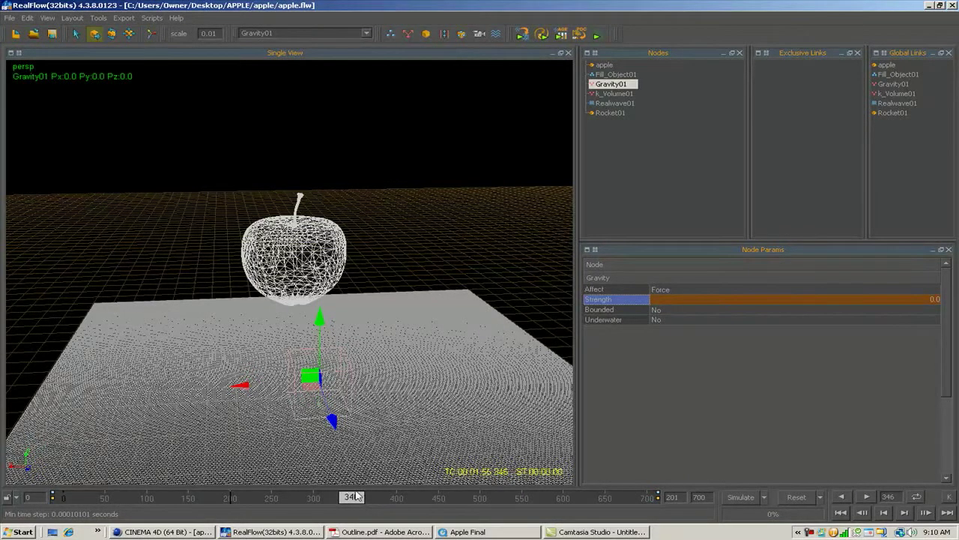
drag(356, 499, 359, 499)
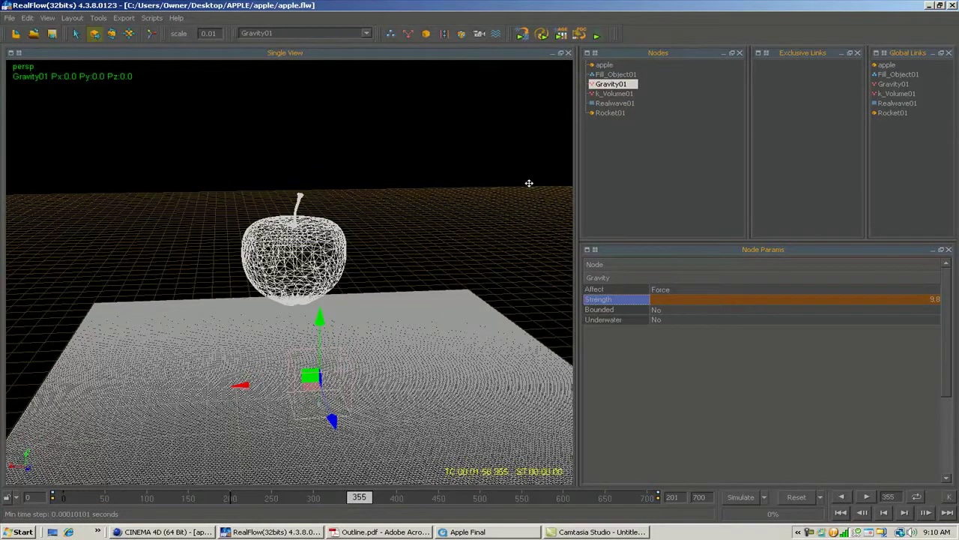
Fit the k_Volume daemon to the scene and raise it to about Y 4.45, placing its base just under the RealWave surface
click(616, 94)
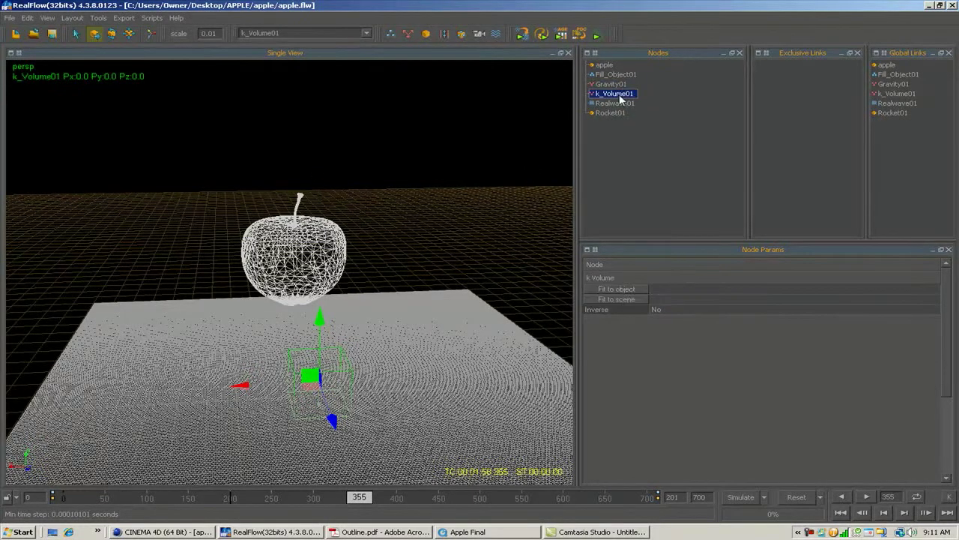
click(618, 299)
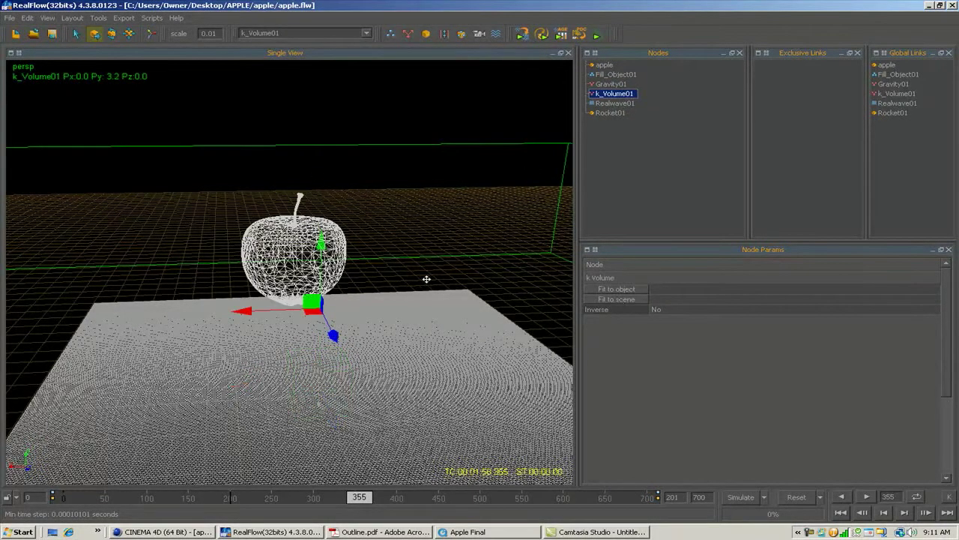
alt+drag(425, 277, 405, 271)
scroll(417, 254, down, 2)
key(2)
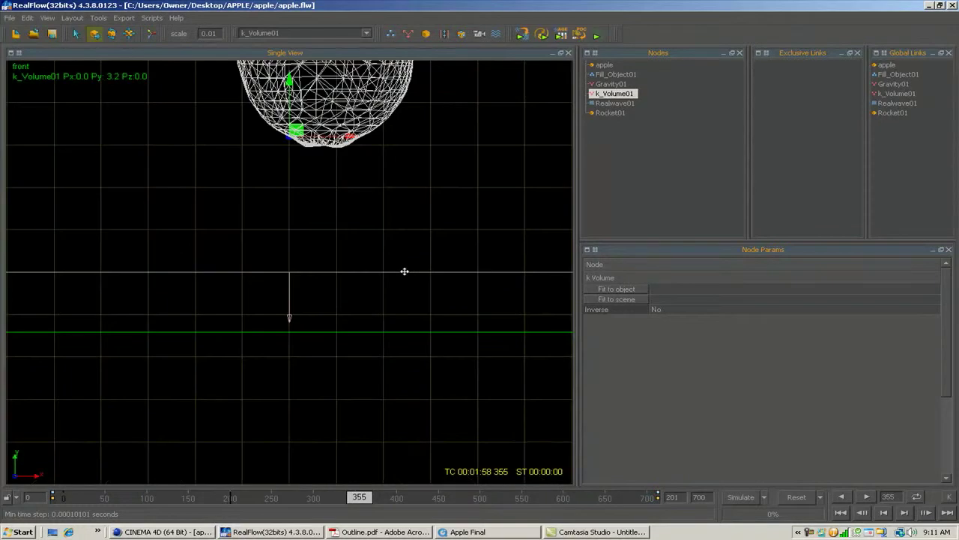
scroll(401, 264, down, 4)
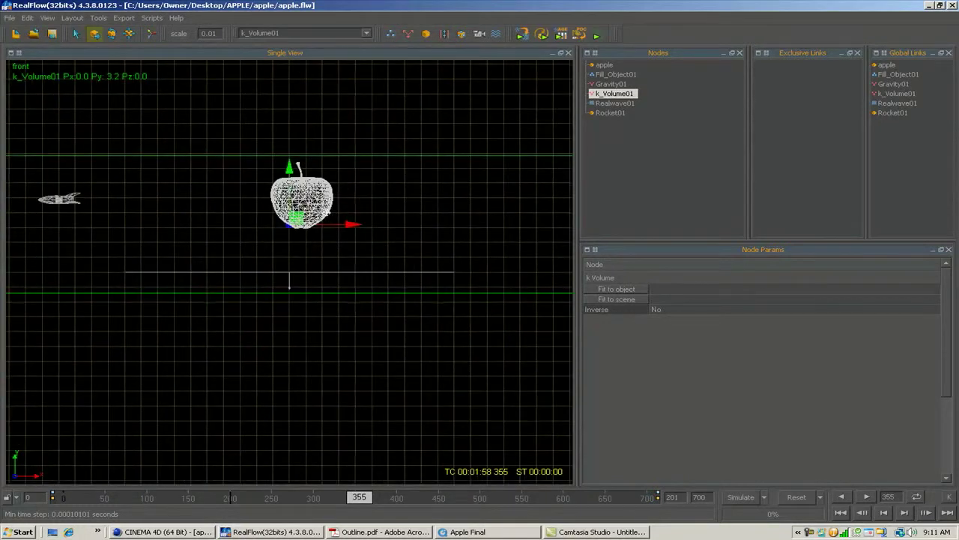
drag(289, 166, 290, 149)
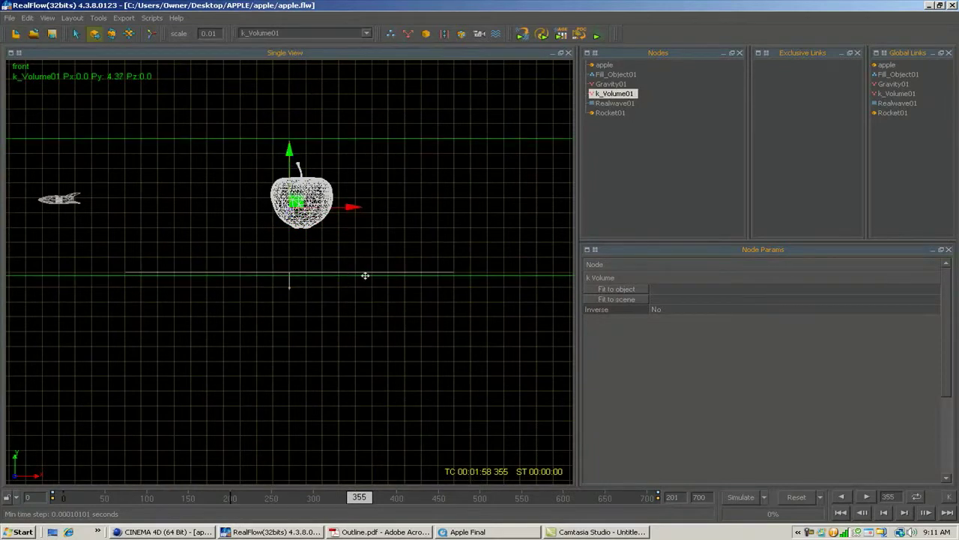
drag(289, 151, 289, 150)
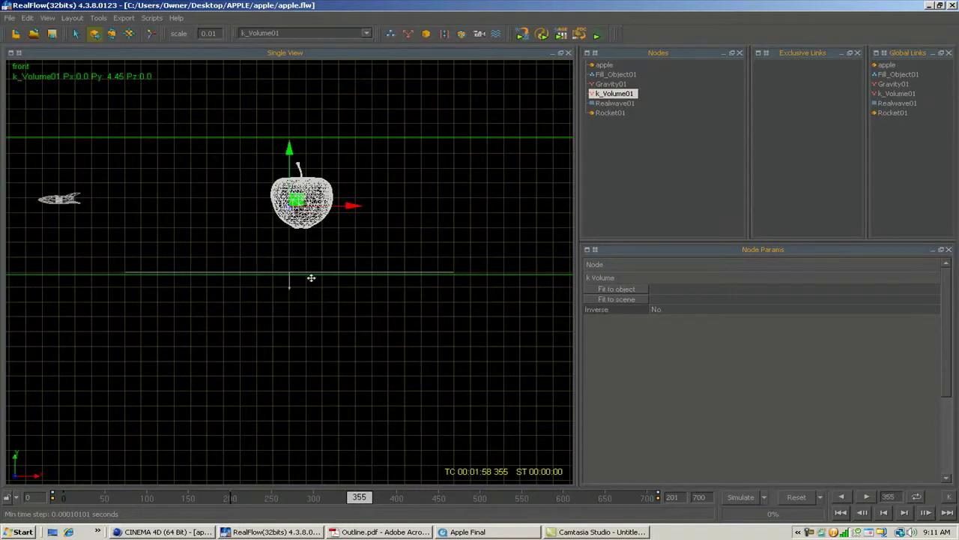
key(4)
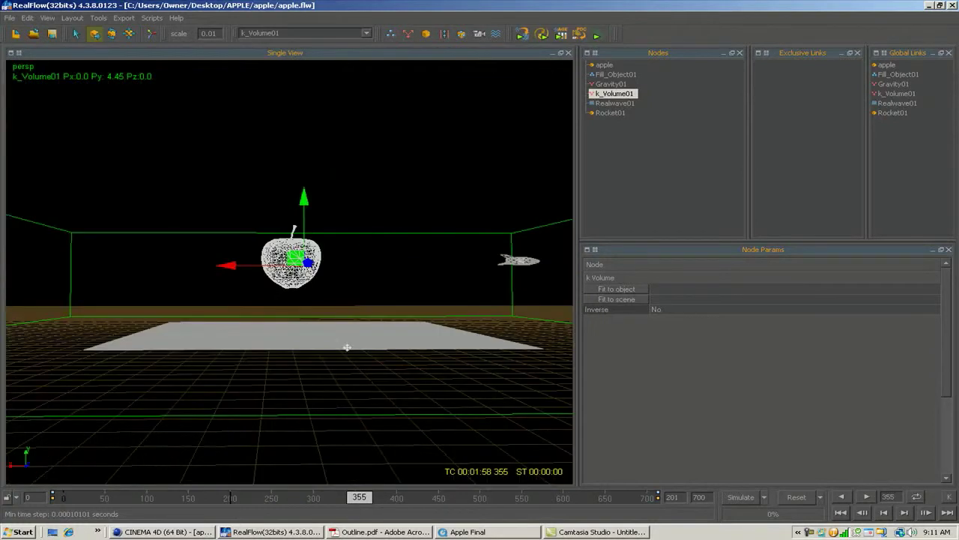
alt+drag(364, 351, 376, 367)
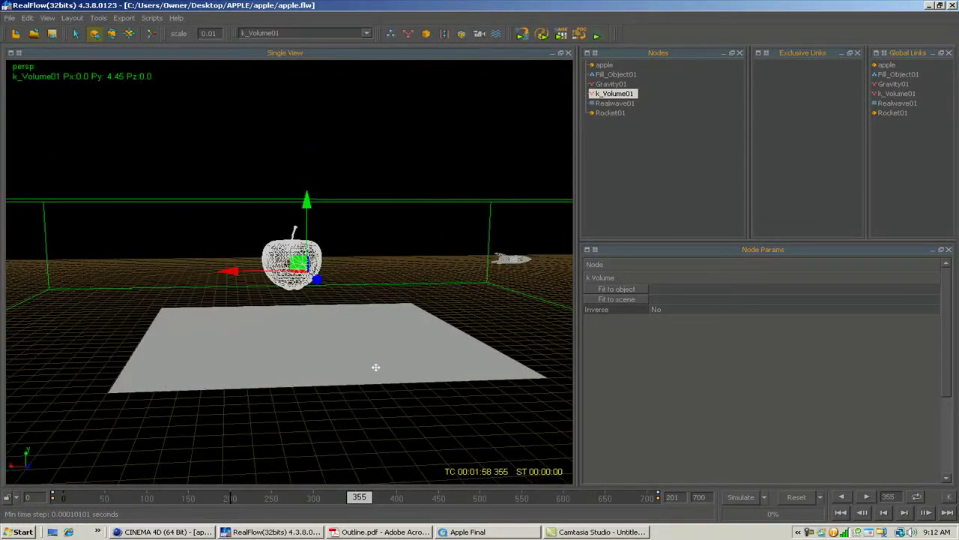
Set the fill object emitter's maximum particles to 90000
click(605, 76)
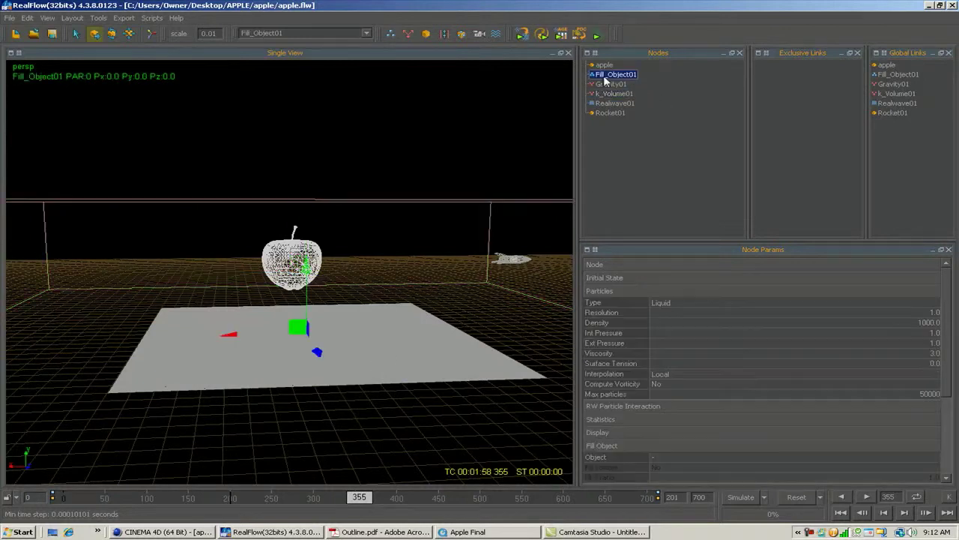
double_click(928, 394)
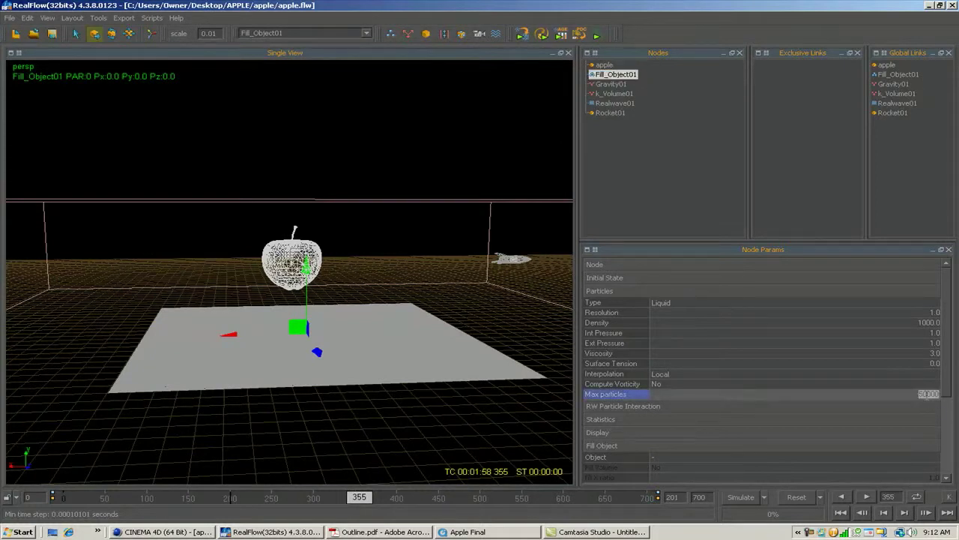
text(90)
key(Return)
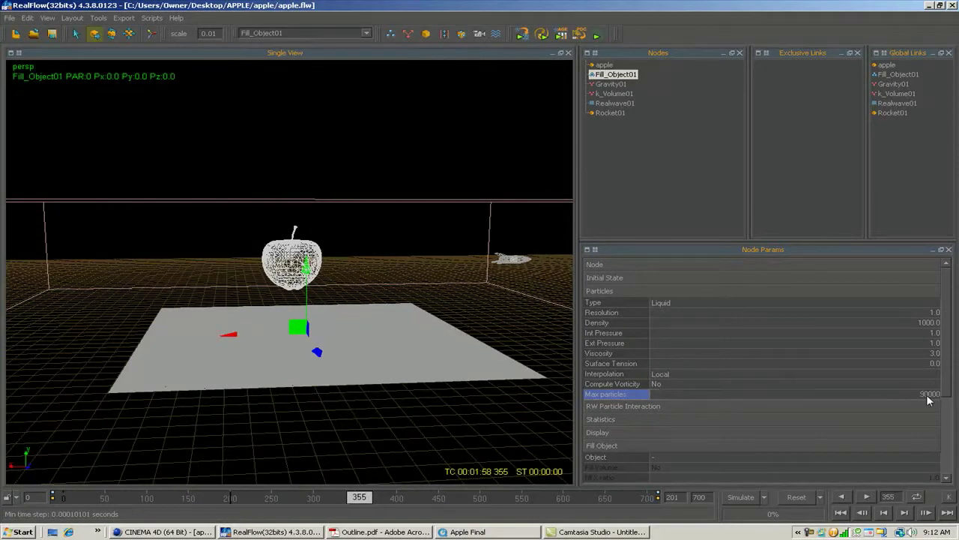
Assign the apple as the emitter's fill object and enable Fill Volume
click(650, 457)
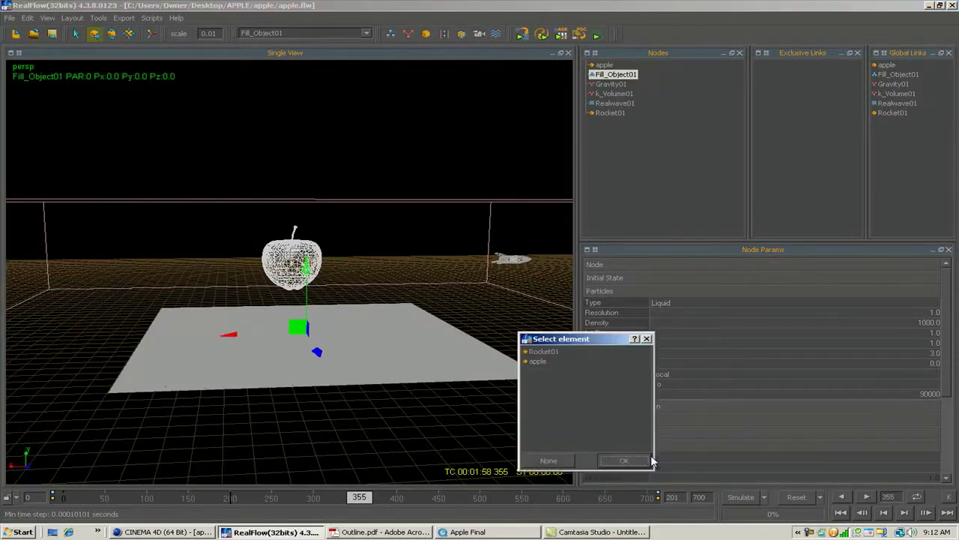
click(533, 362)
click(614, 463)
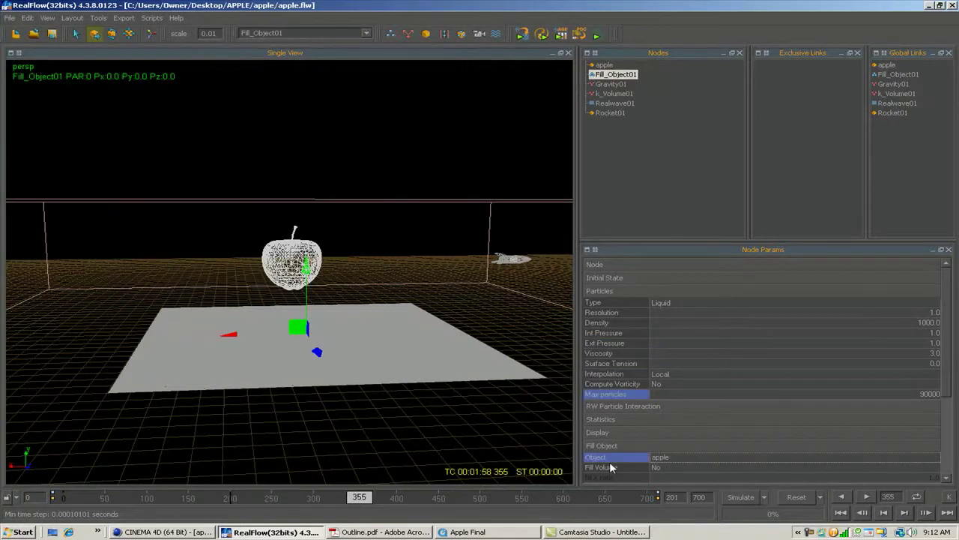
click(655, 466)
scroll(328, 272, up, 3)
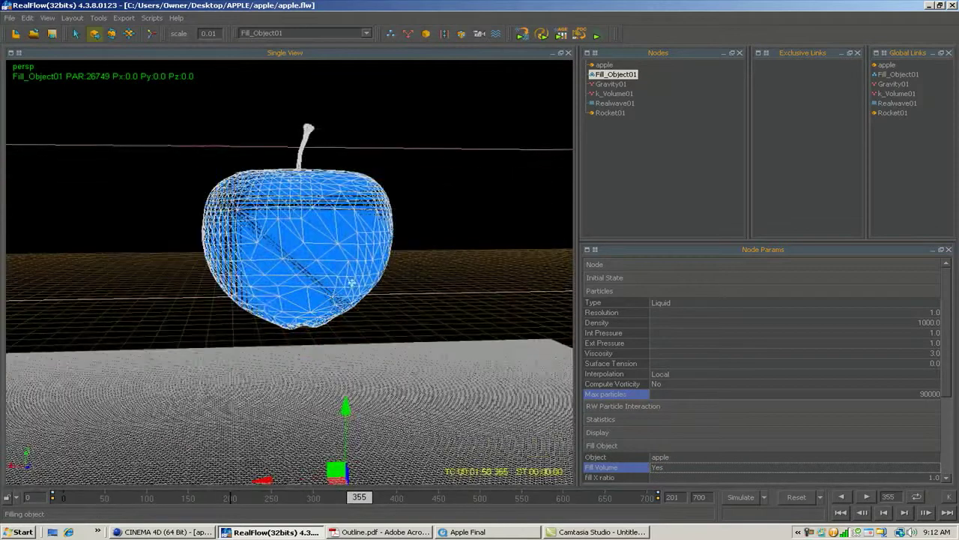
alt+drag(396, 295, 355, 317)
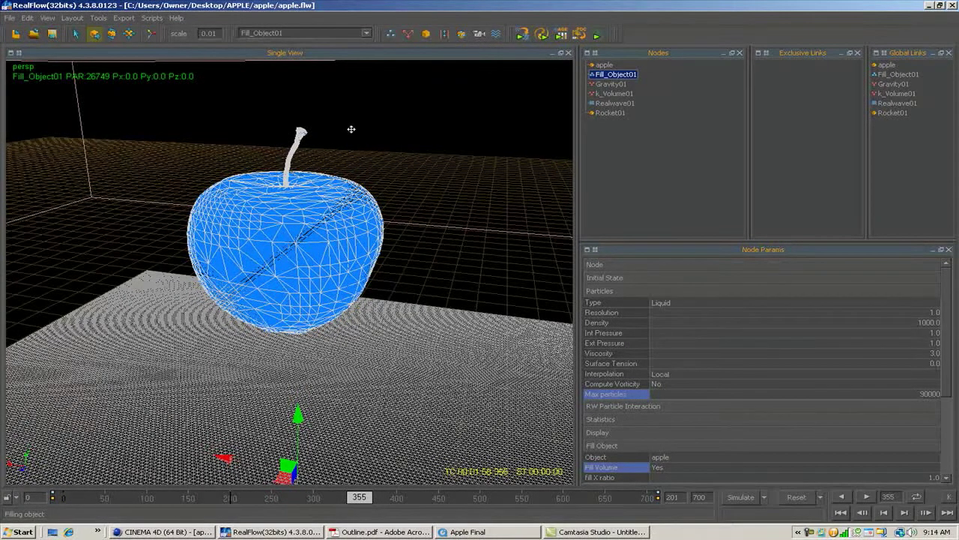
Set the apple object's simulation to Inactive
click(604, 66)
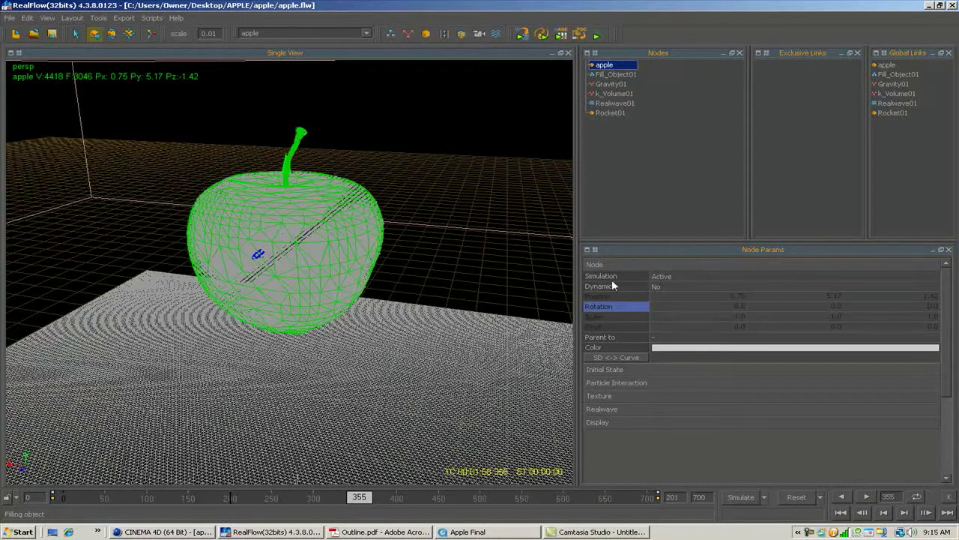
click(669, 276)
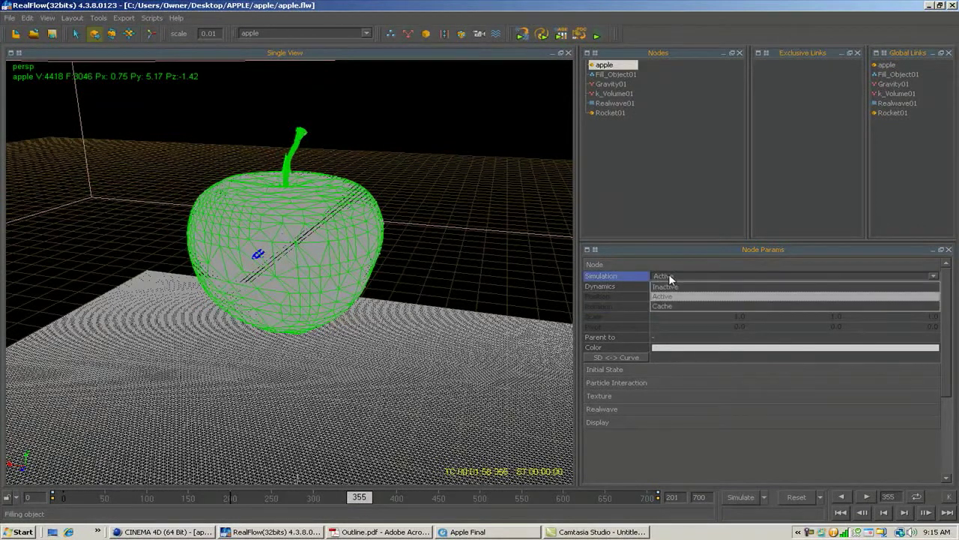
click(669, 275)
click(665, 286)
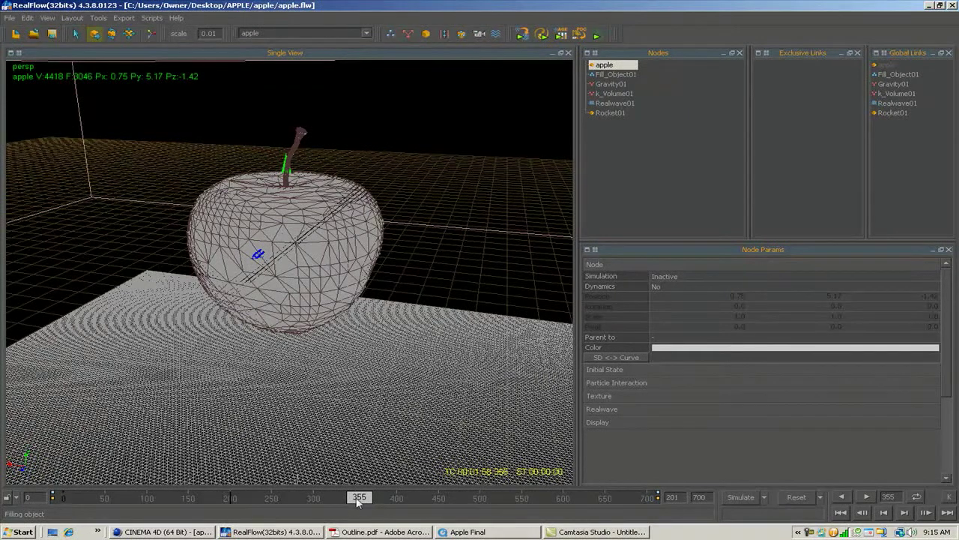
Scrub the timeline from frame 0 through 186 to 368 and examine the rocket's path past the apple
mouse_move(358, 501)
mouse_down()
mouse_move(337, 499)
mouse_move(357, 498)
mouse_up()
alt+drag(309, 246, 309, 266)
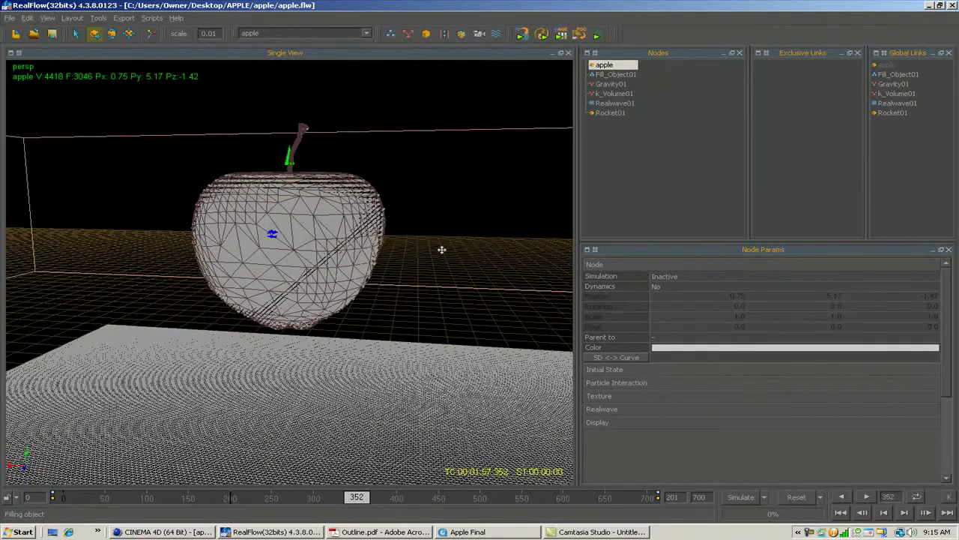
alt+drag(441, 250, 354, 257)
alt+right_drag(354, 257, 338, 278)
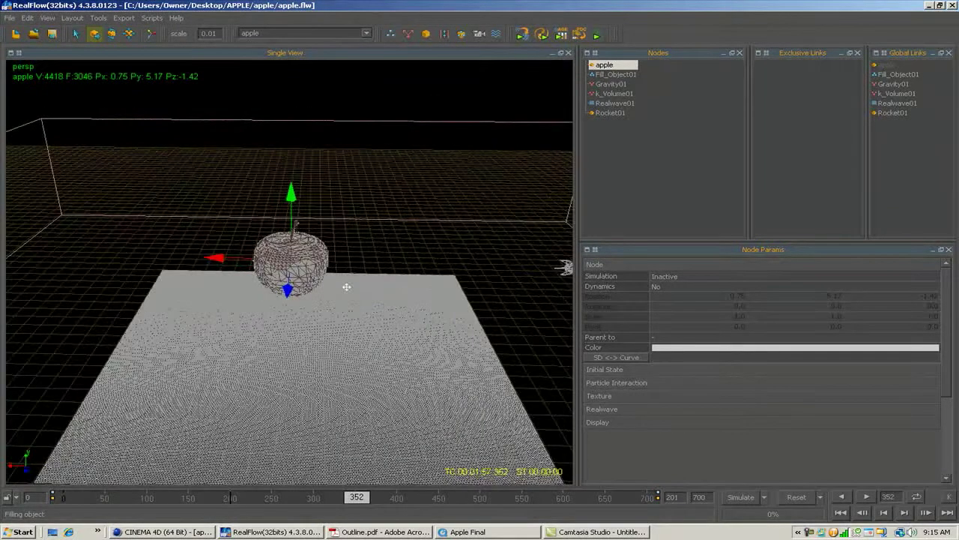
click(61, 497)
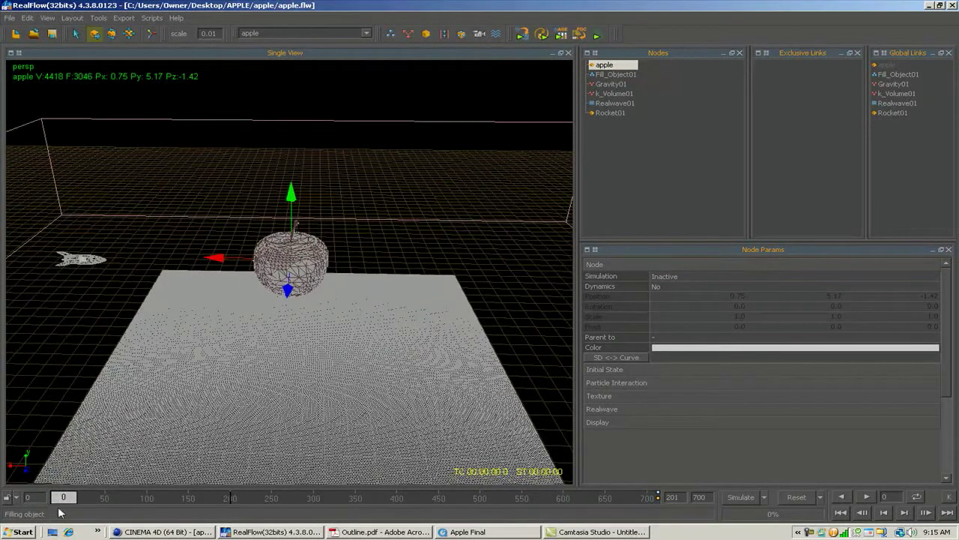
drag(65, 500, 218, 487)
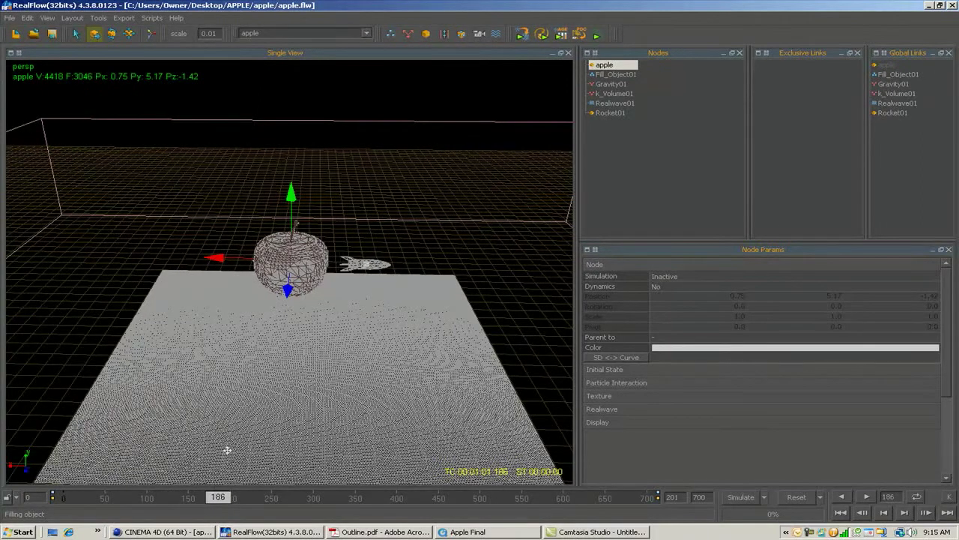
scroll(332, 325, up, 5)
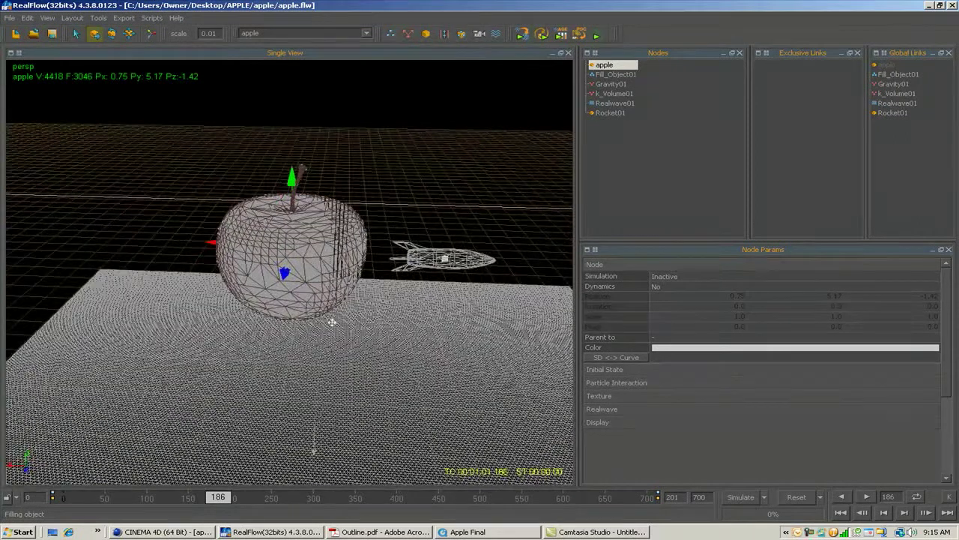
alt+drag(332, 322, 316, 258)
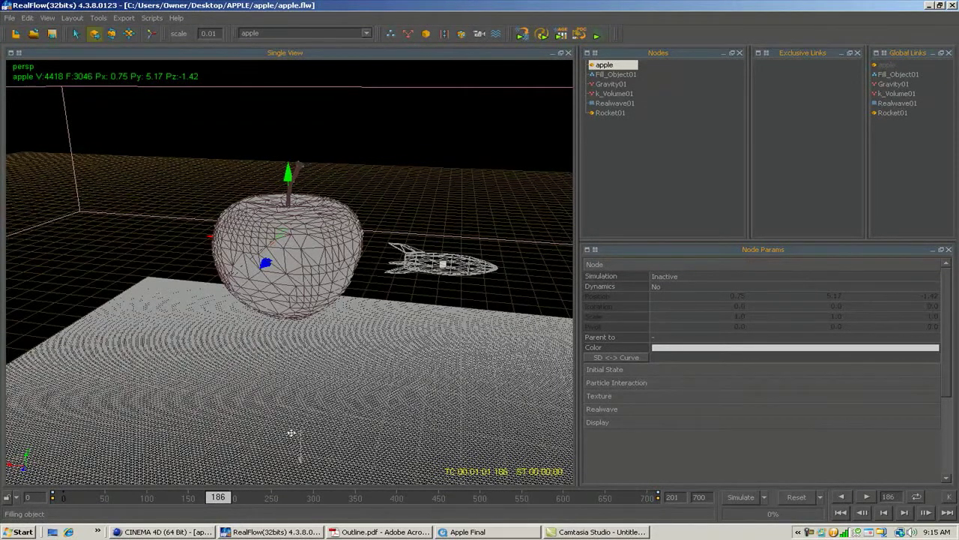
drag(218, 497, 371, 496)
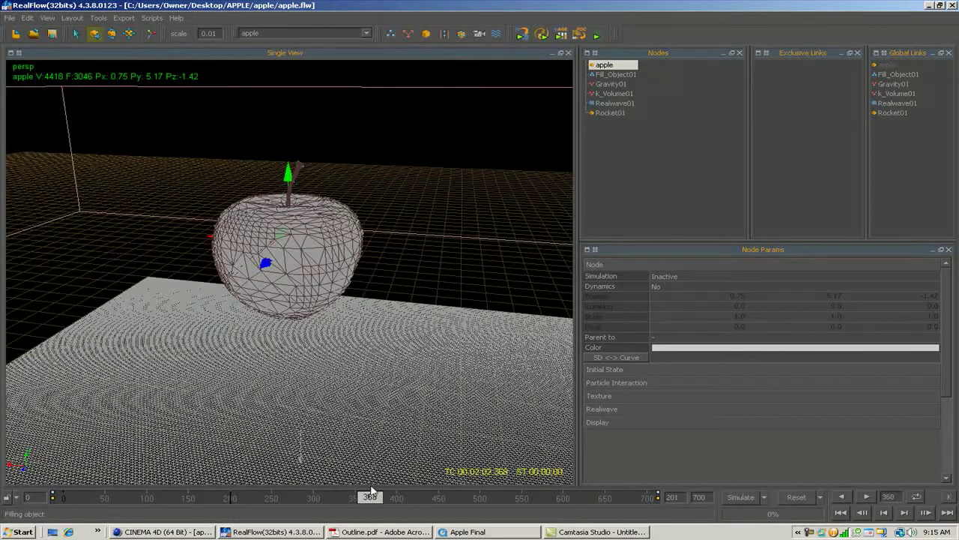
click(388, 345)
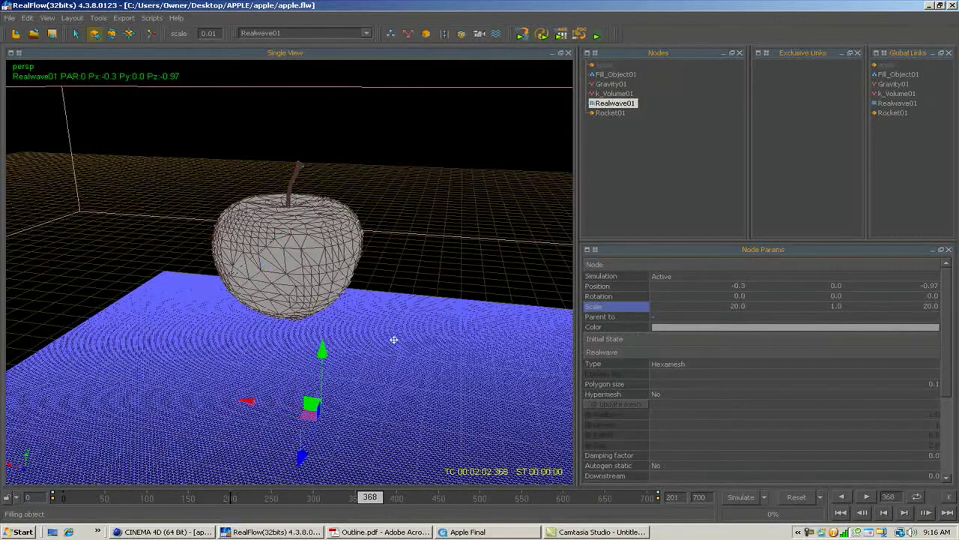
key(ctrl+z)
alt+drag(392, 340, 398, 294)
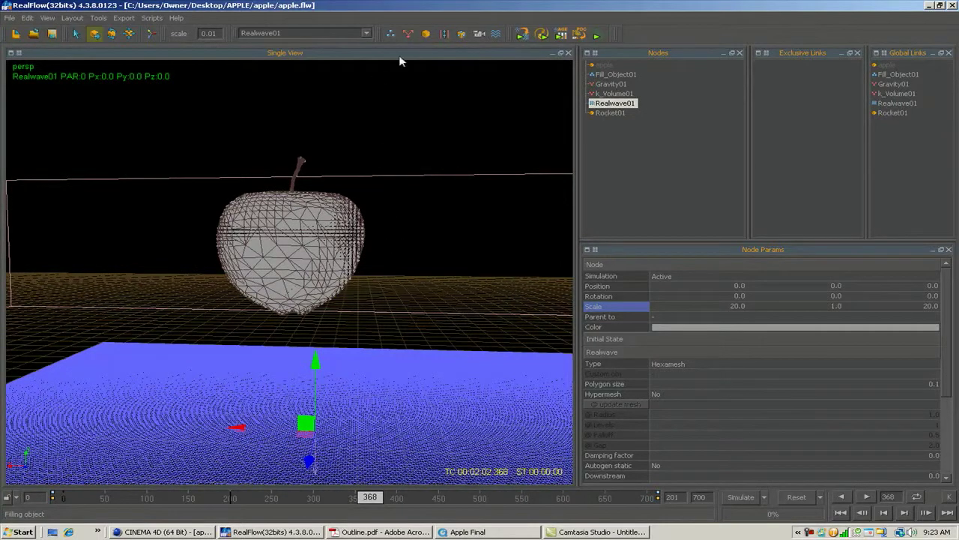
Add a k Speed daemon to the scene
click(408, 36)
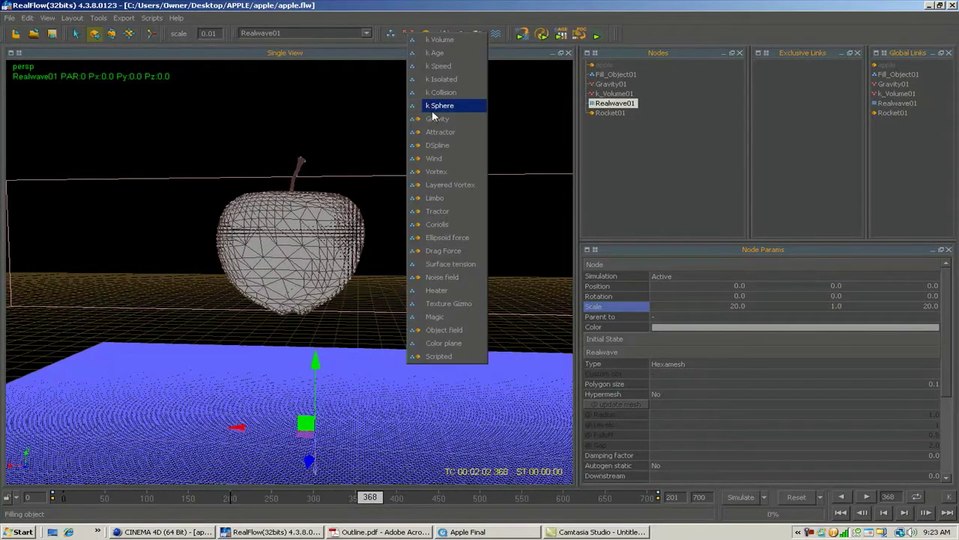
click(438, 66)
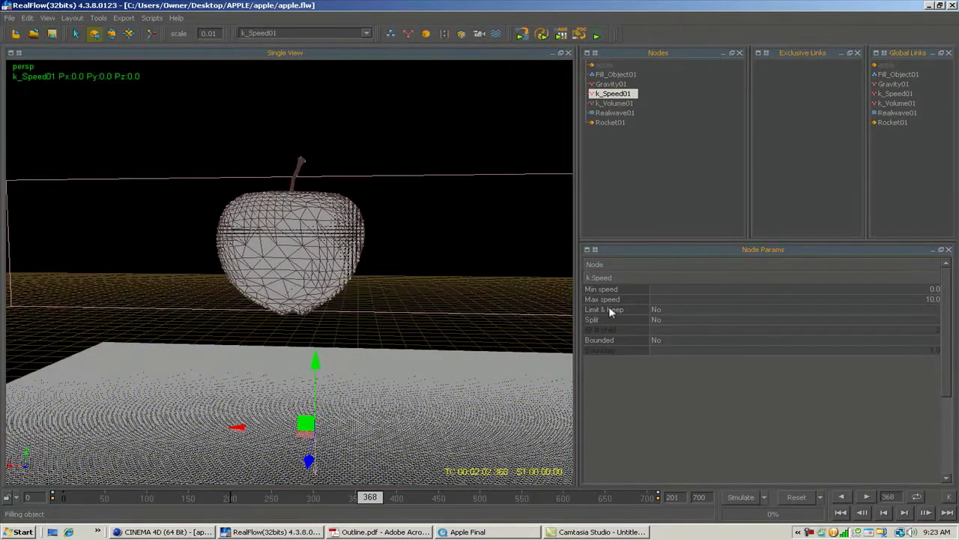
Enable Limit & Keep on the k Speed daemon and set its maximum speed to 1.0
click(652, 311)
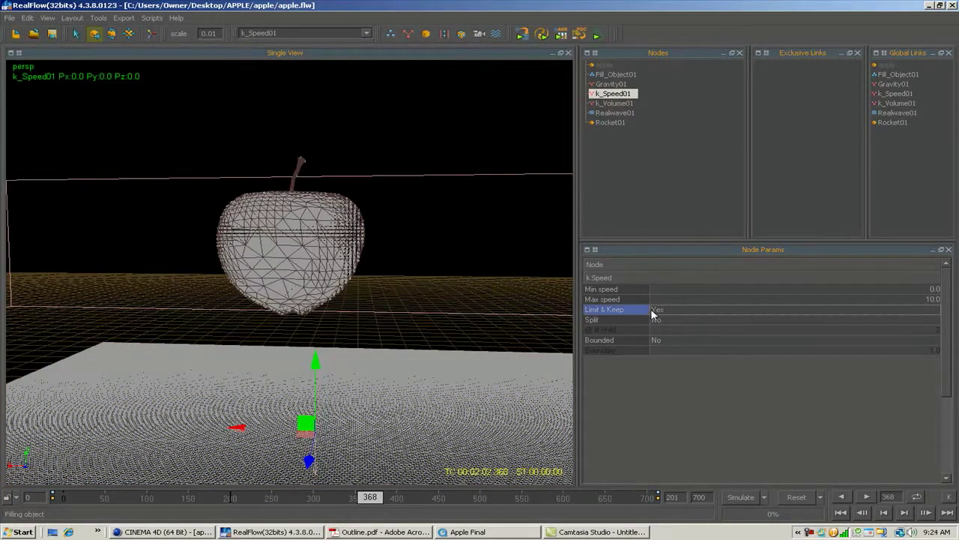
double_click(931, 299)
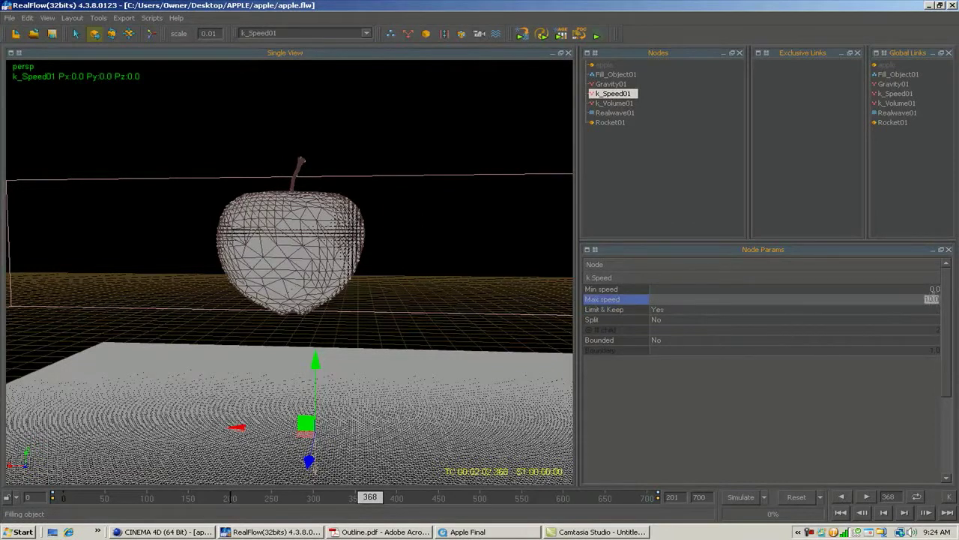
text(1)
key(Return)
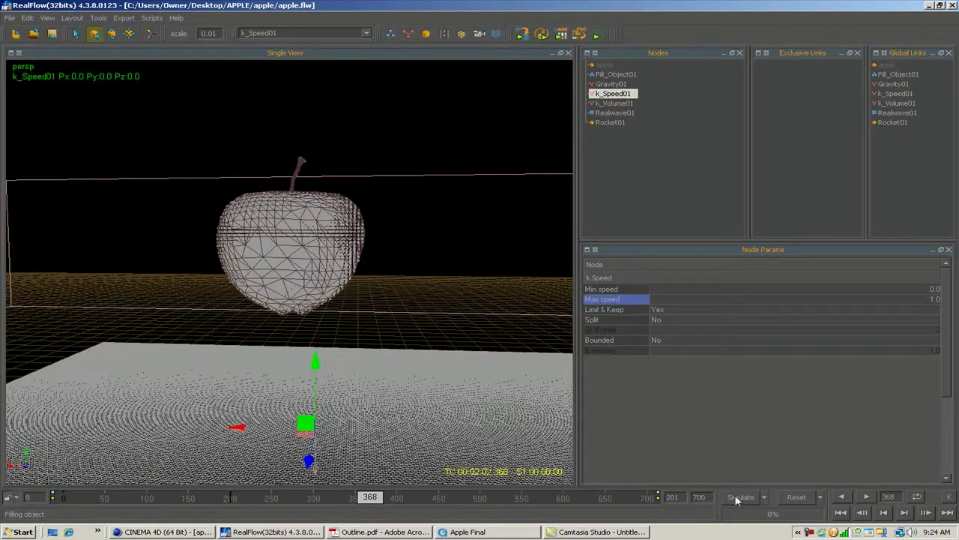
Set the apple object's simulation to Active and start simulating from frame 0
drag(370, 497, 54, 507)
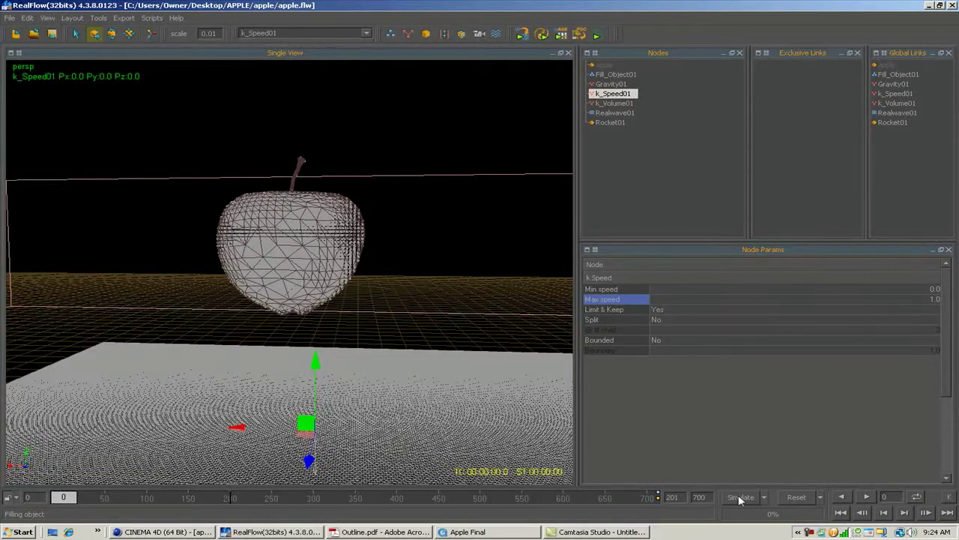
click(606, 66)
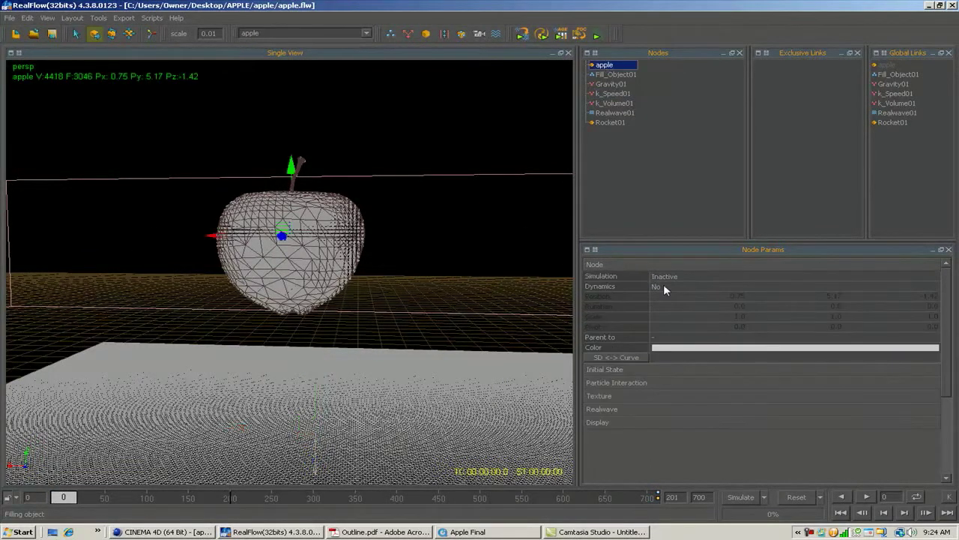
click(667, 277)
click(665, 292)
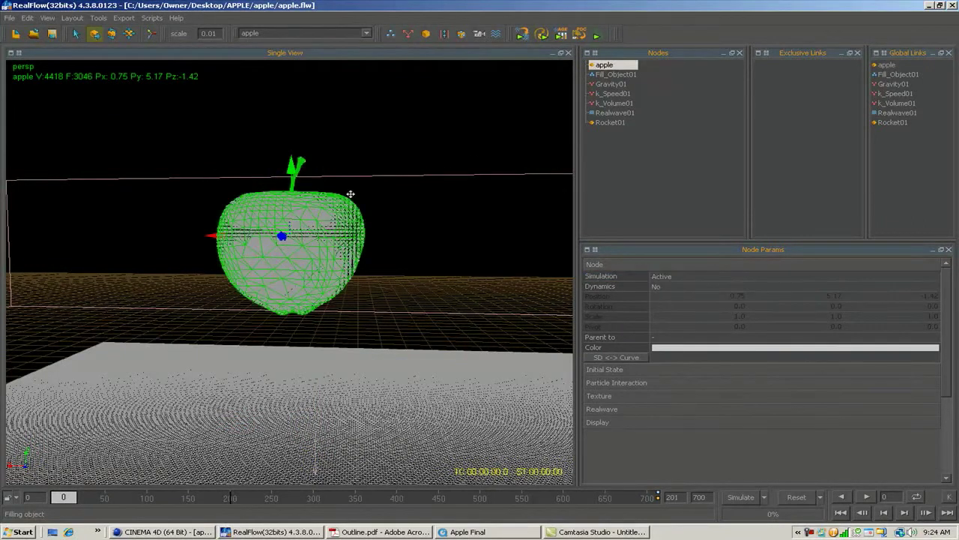
click(739, 498)
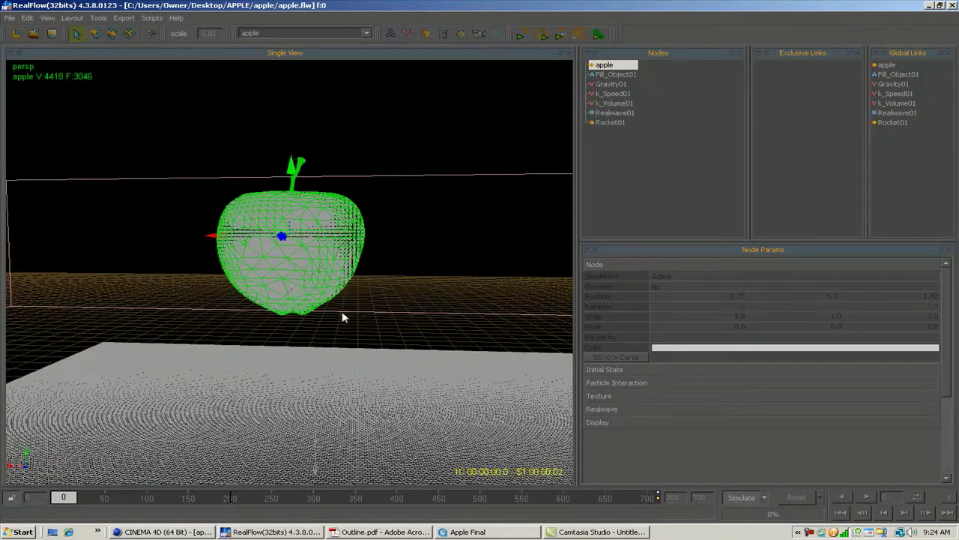
alt+drag(337, 299, 320, 250)
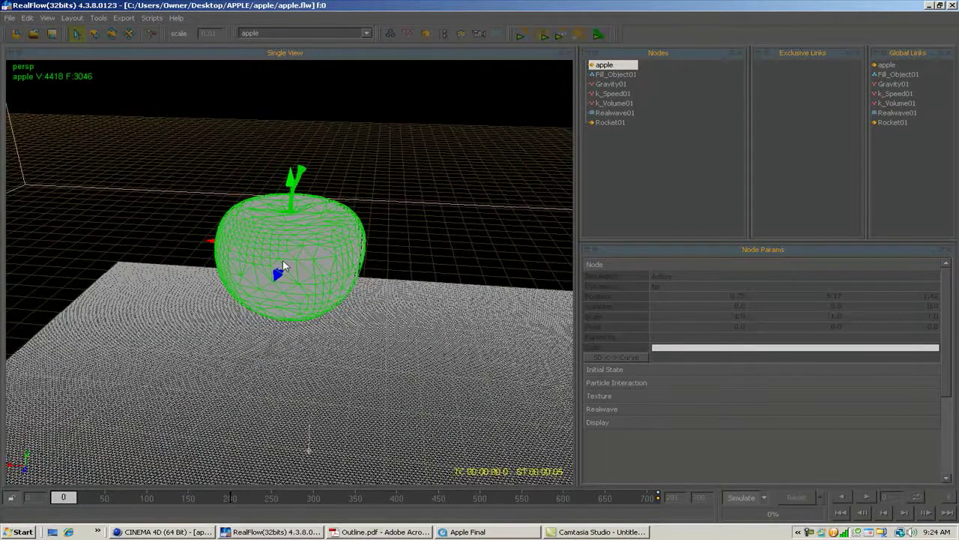
Set the Fill_Object01 emitter's particle resolution to 3.0 and reset the simulation data
click(615, 75)
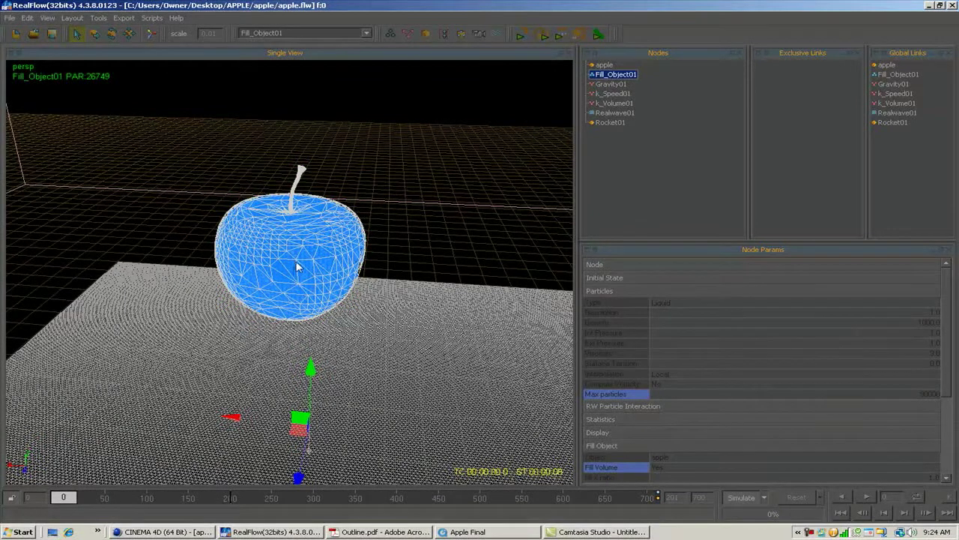
scroll(291, 267, up, 4)
mouse_move(289, 269)
alt+mouse_down()
mouse_move(369, 284)
mouse_move(299, 275)
alt+mouse_up()
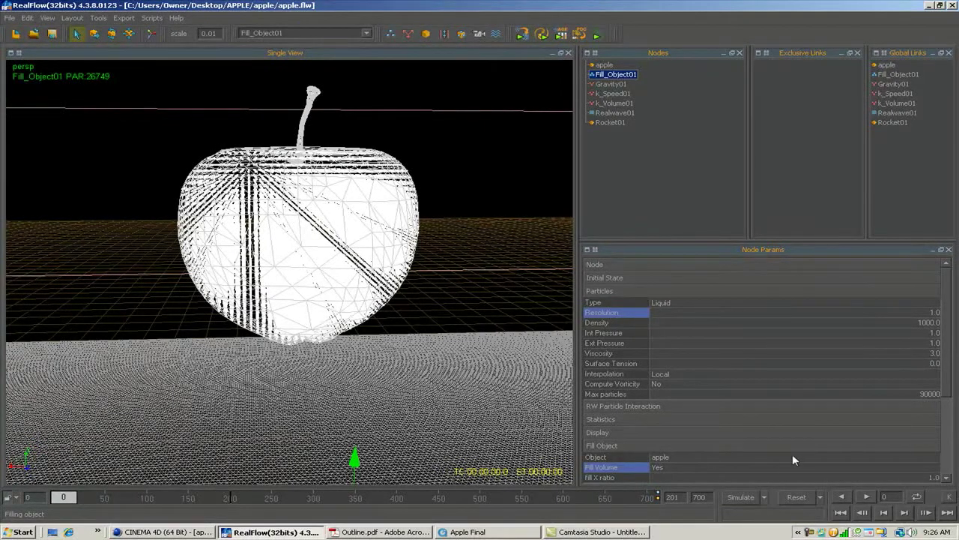
click(932, 311)
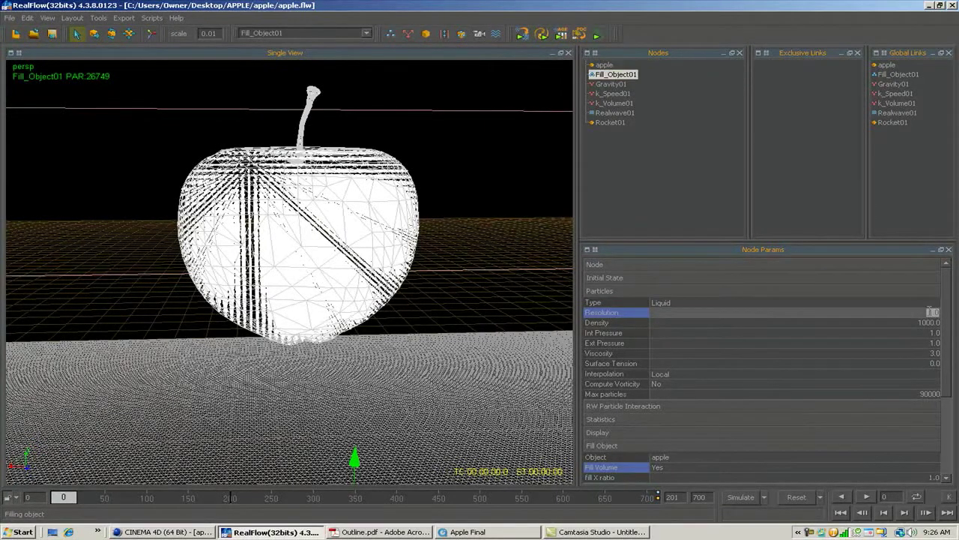
text(3)
key(Return)
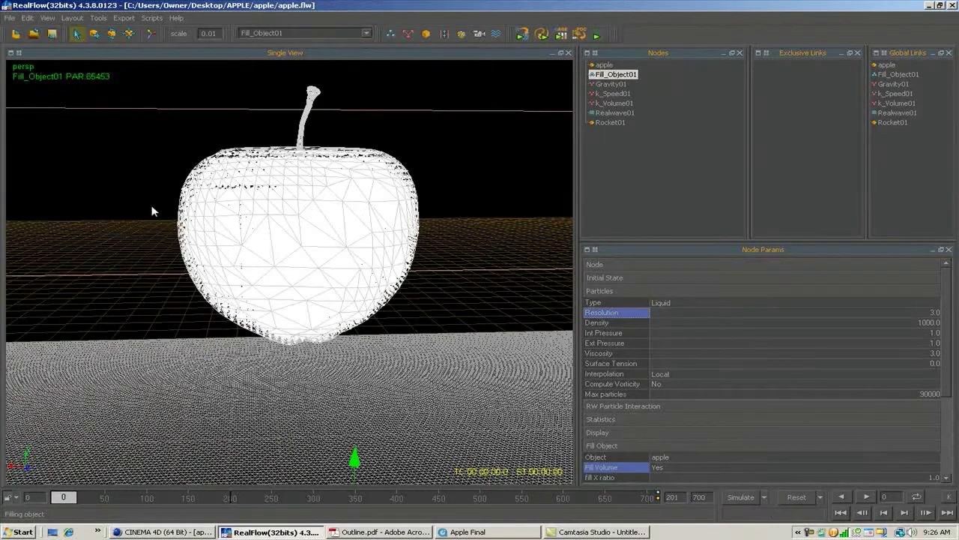
click(793, 497)
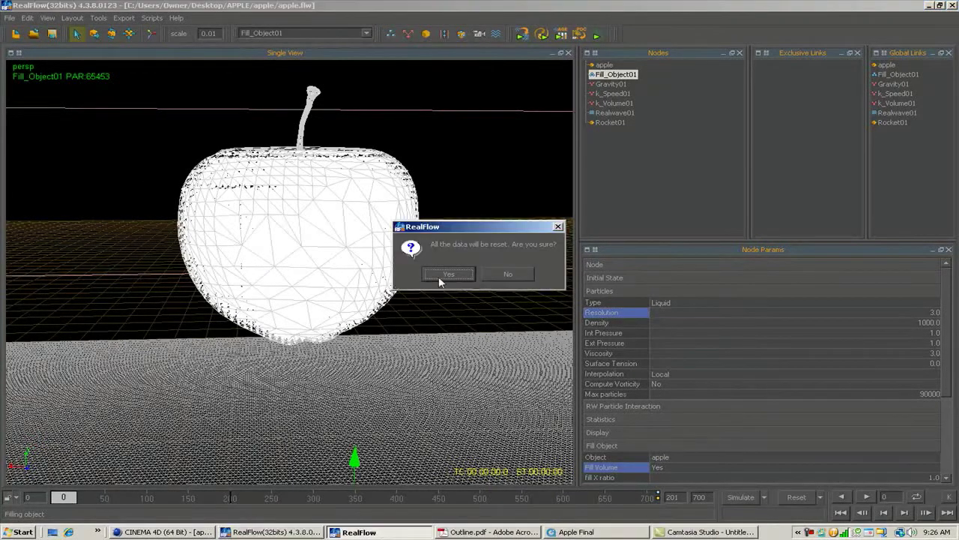
click(446, 274)
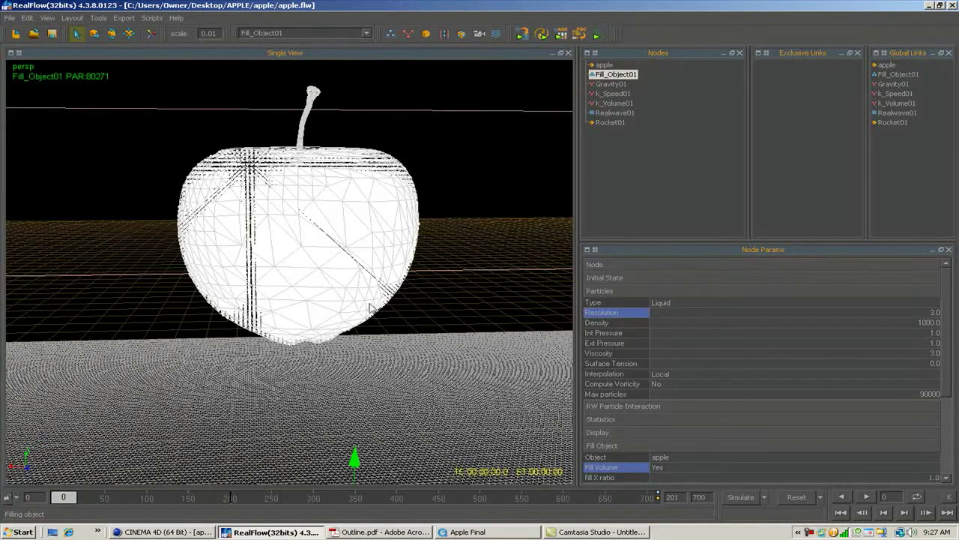
Set the simulation of both the k Speed daemon and the apple object to Inactive
click(611, 93)
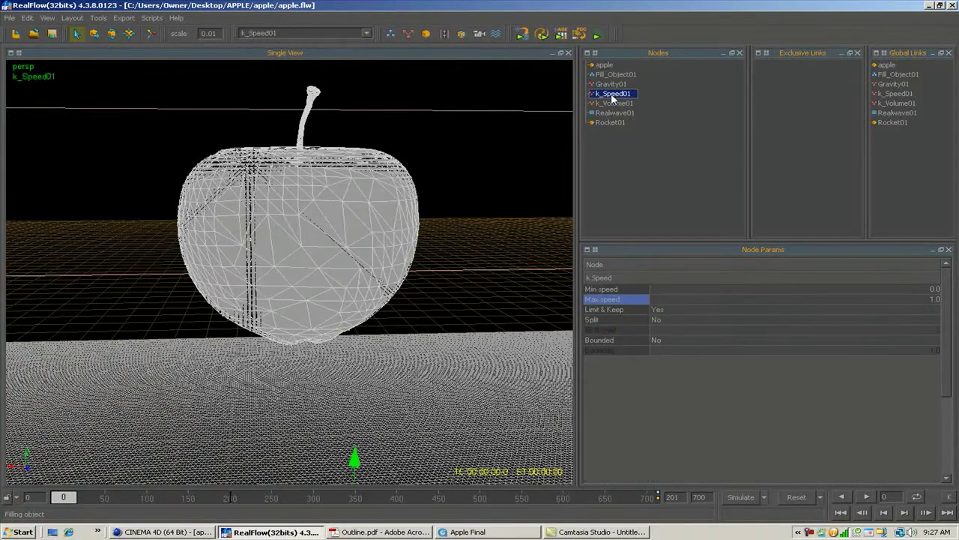
click(608, 264)
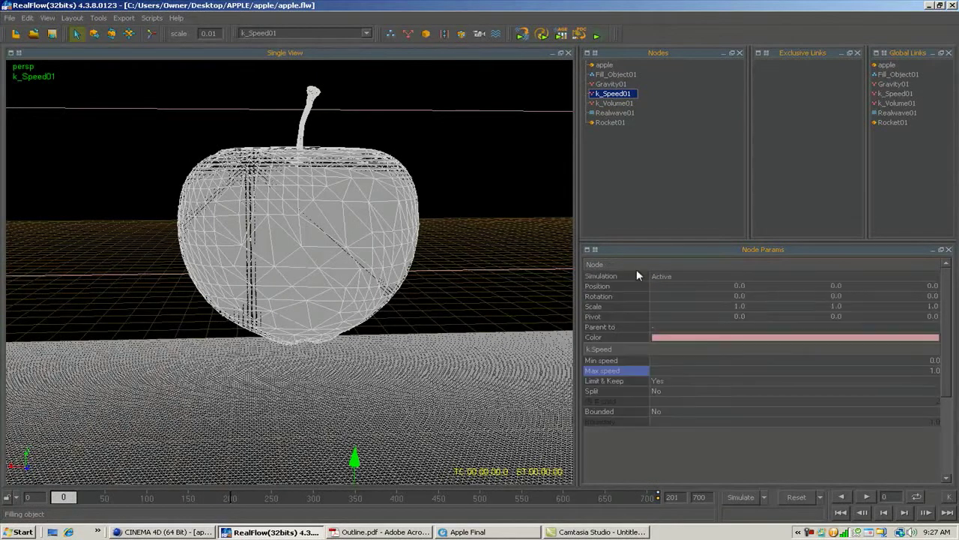
click(667, 289)
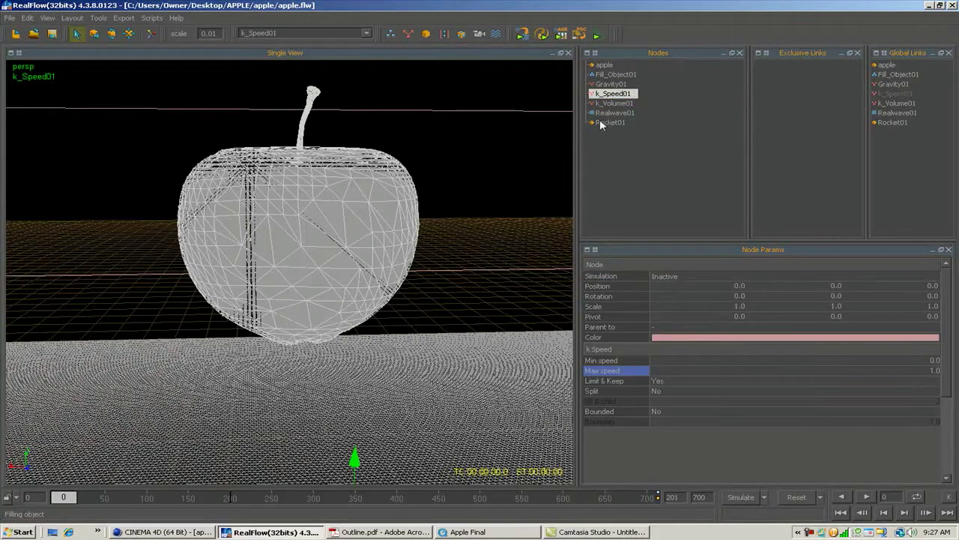
click(605, 65)
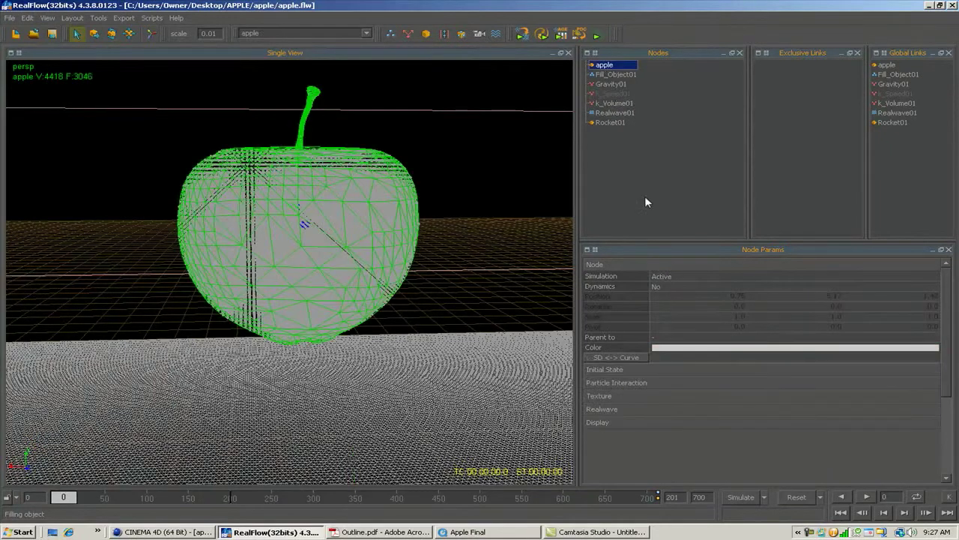
click(664, 277)
click(663, 287)
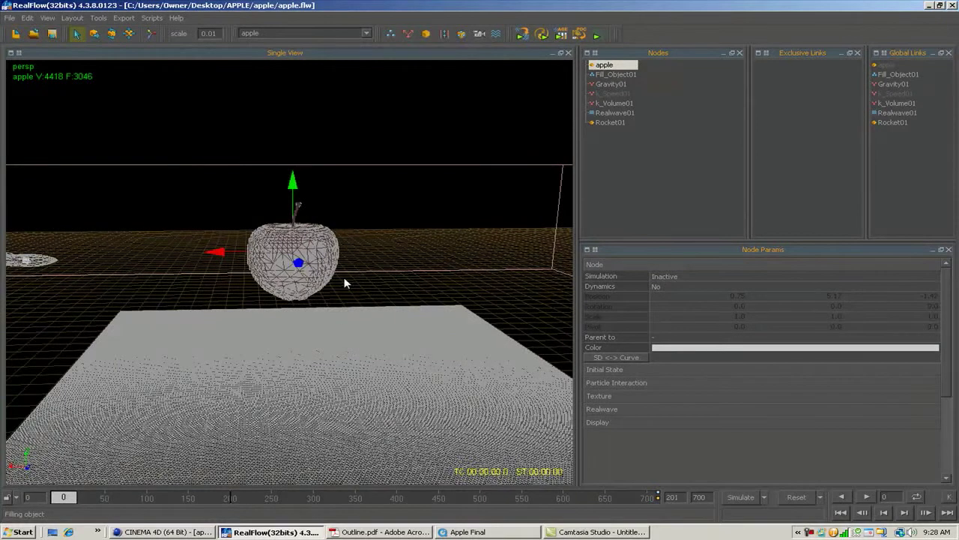
Start the rocket impact simulation from frame 0
mouse_move(66, 498)
mouse_down()
mouse_move(649, 501)
mouse_move(611, 509)
mouse_move(54, 501)
mouse_up()
alt+drag(299, 342, 272, 354)
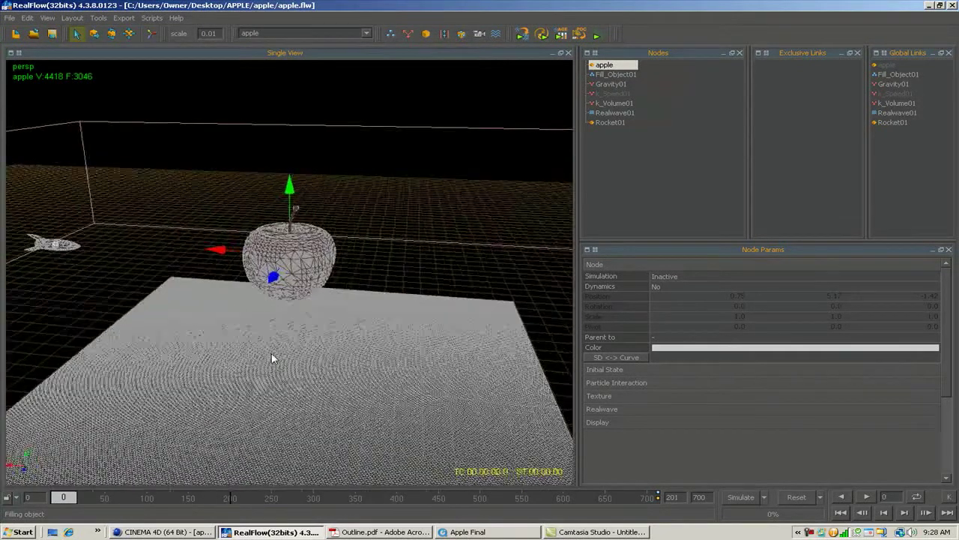
click(739, 499)
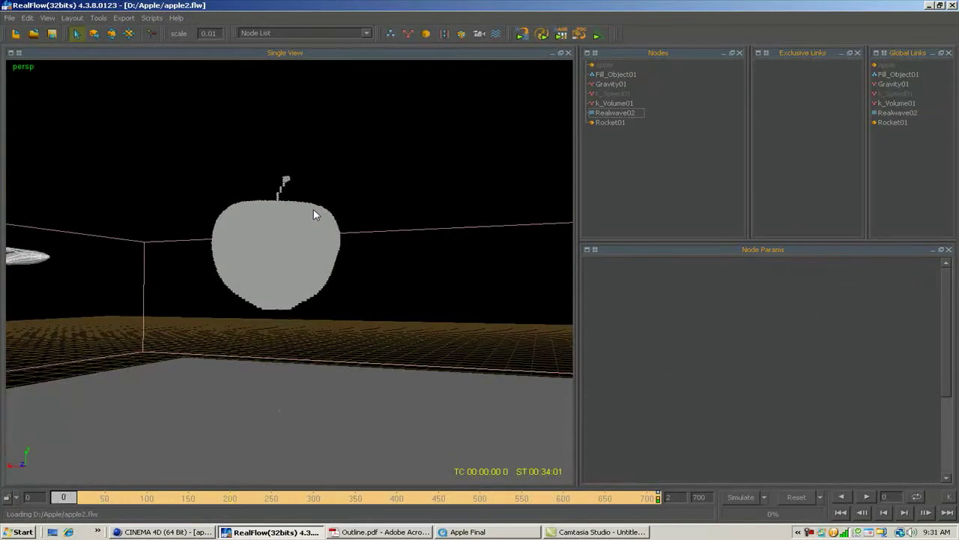
Scrub the simulated apple2 scene through frames 414, 513 and 566, examine the fluid splash, and return to frame 0
drag(77, 492, 414, 492)
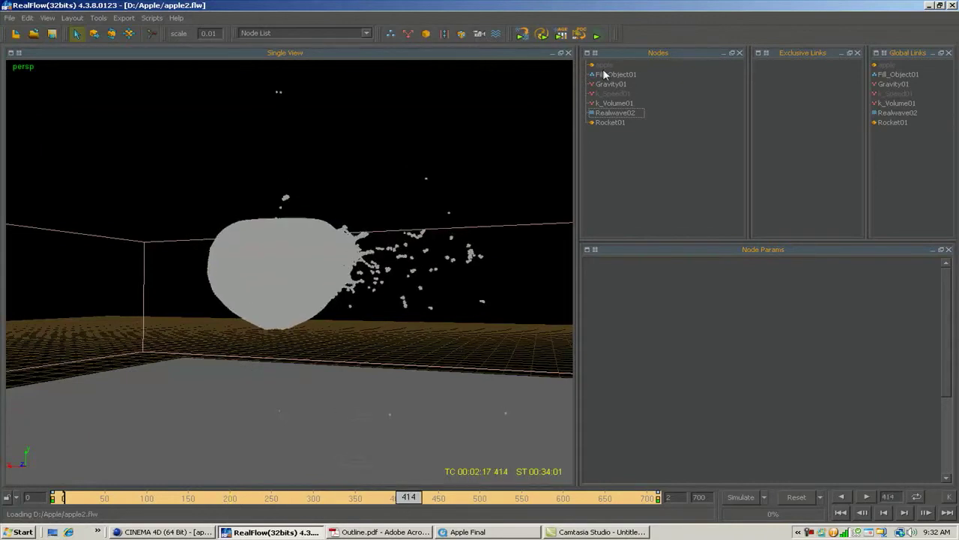
click(614, 74)
alt+drag(208, 270, 317, 419)
drag(405, 506, 493, 495)
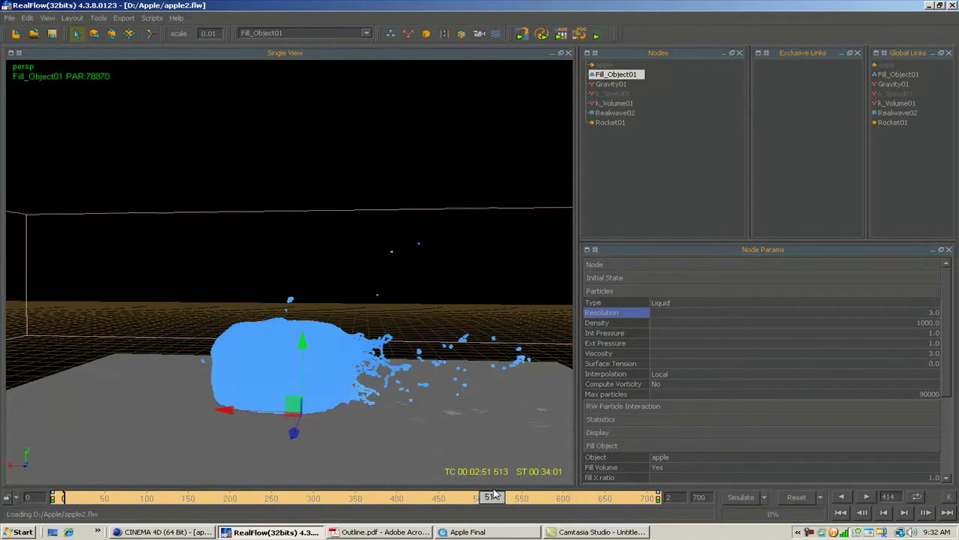
alt+drag(381, 448, 292, 349)
drag(492, 497, 537, 488)
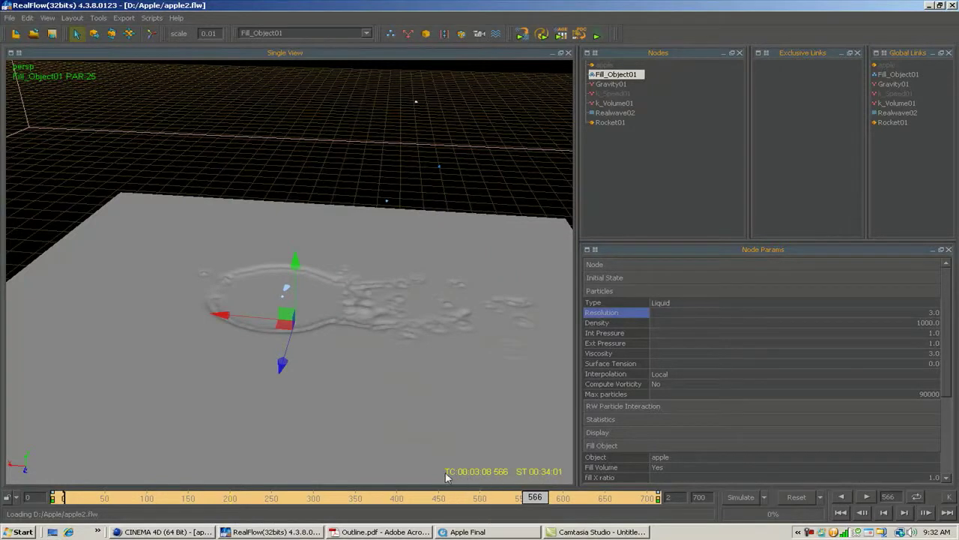
click(60, 500)
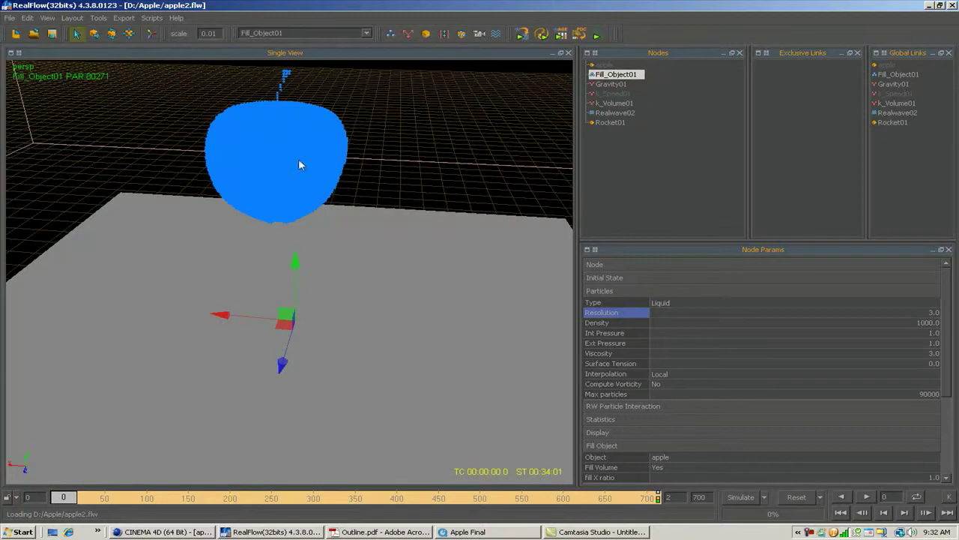
Add a mesh to the scene and insert the Fill_Object01 fluid into it
click(462, 36)
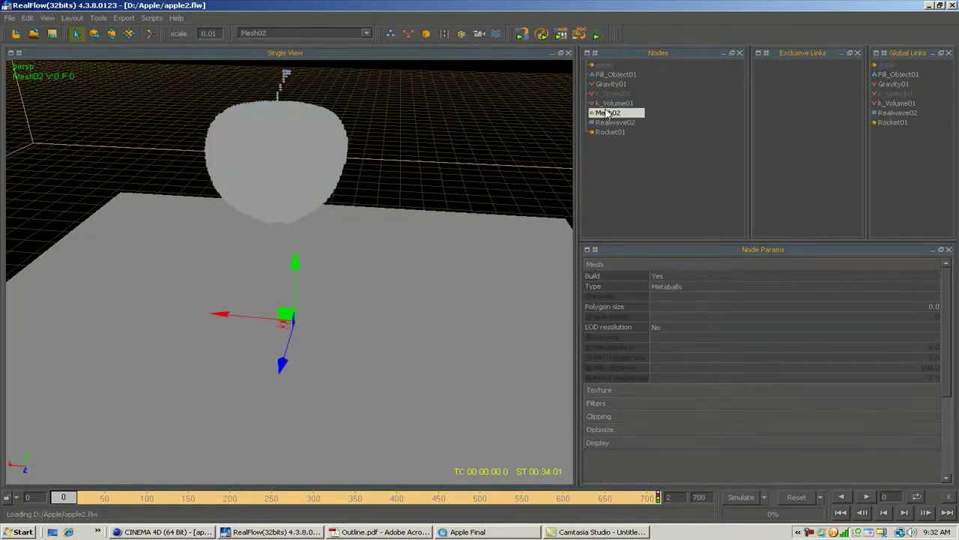
right_click(607, 114)
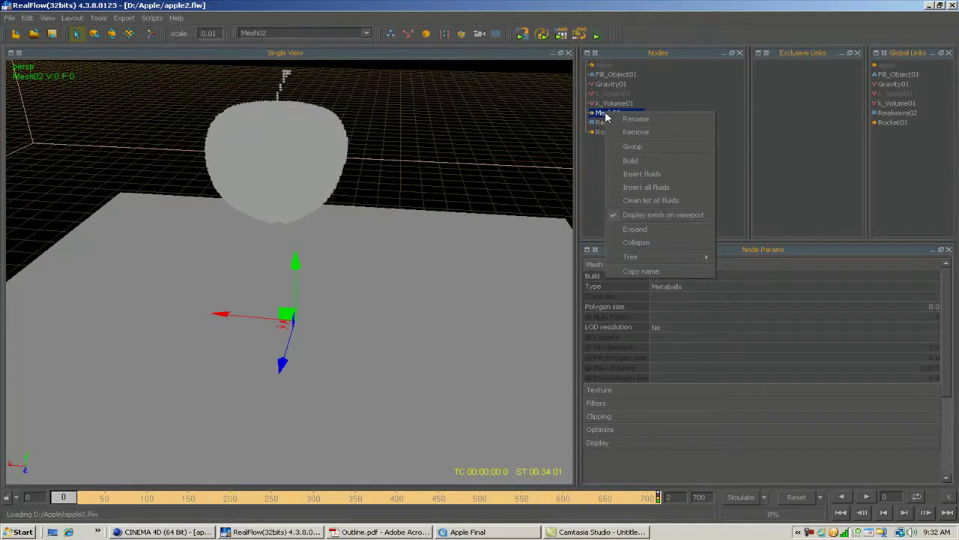
click(630, 175)
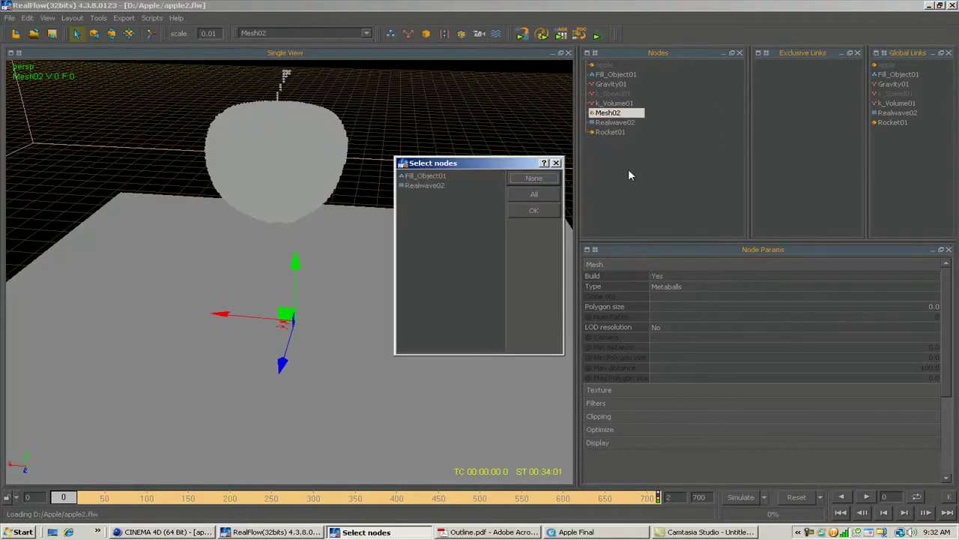
click(424, 178)
click(528, 210)
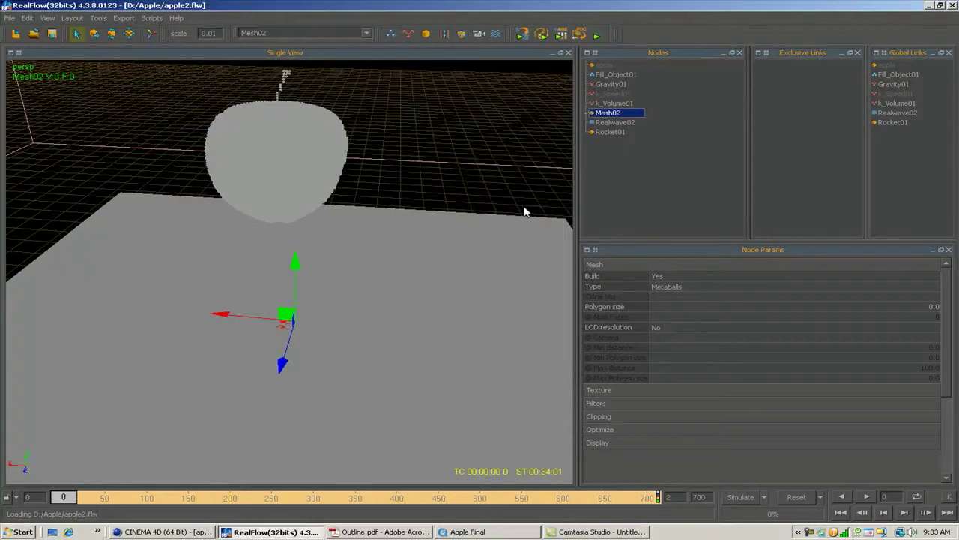
click(589, 113)
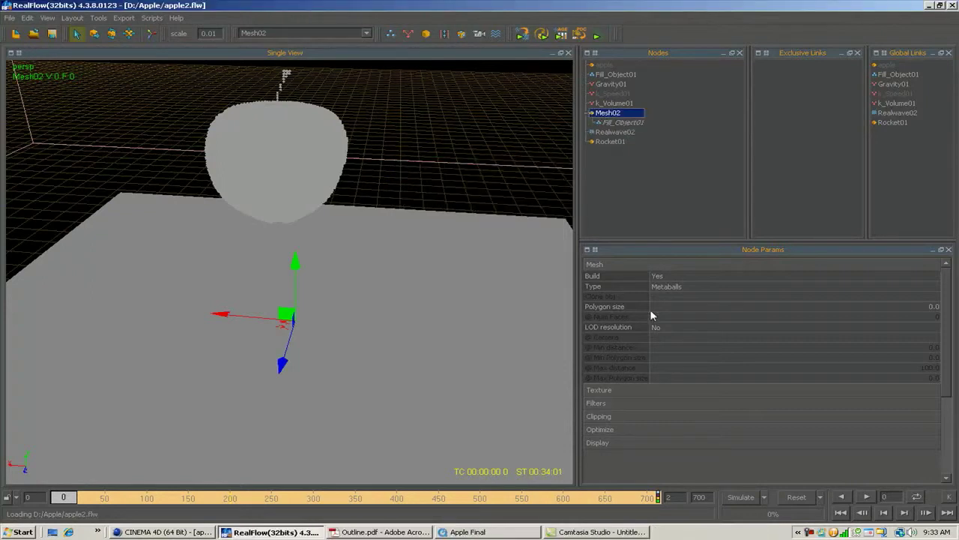
Set the mesh's polygon size to 0.03
click(929, 306)
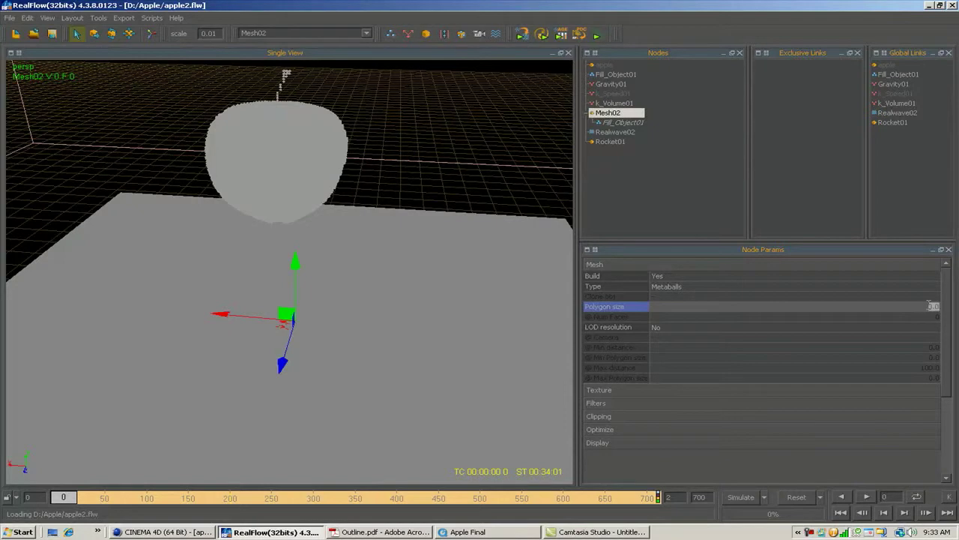
key(BackSpace)
key(Return)
Enable the mesh's filter method and set its Tension to 0.1
click(598, 404)
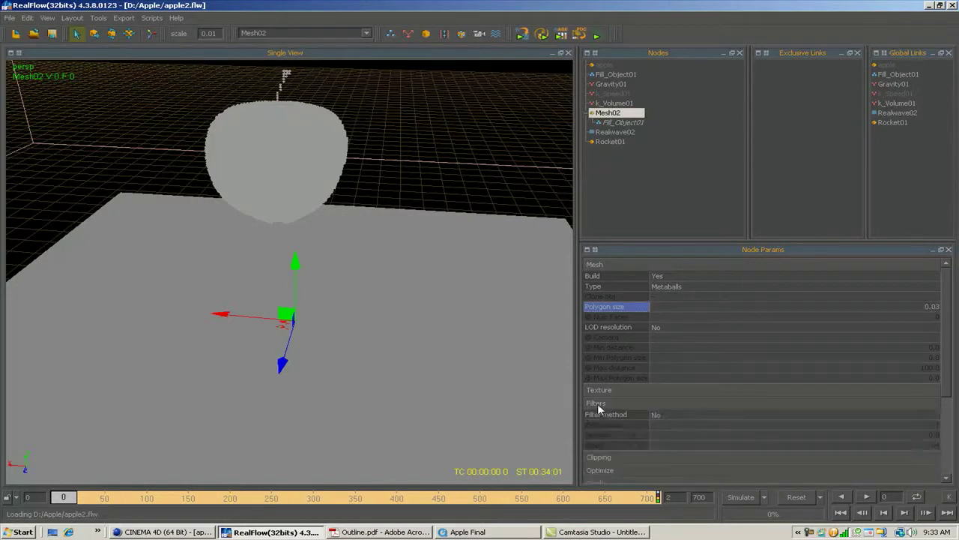
click(657, 414)
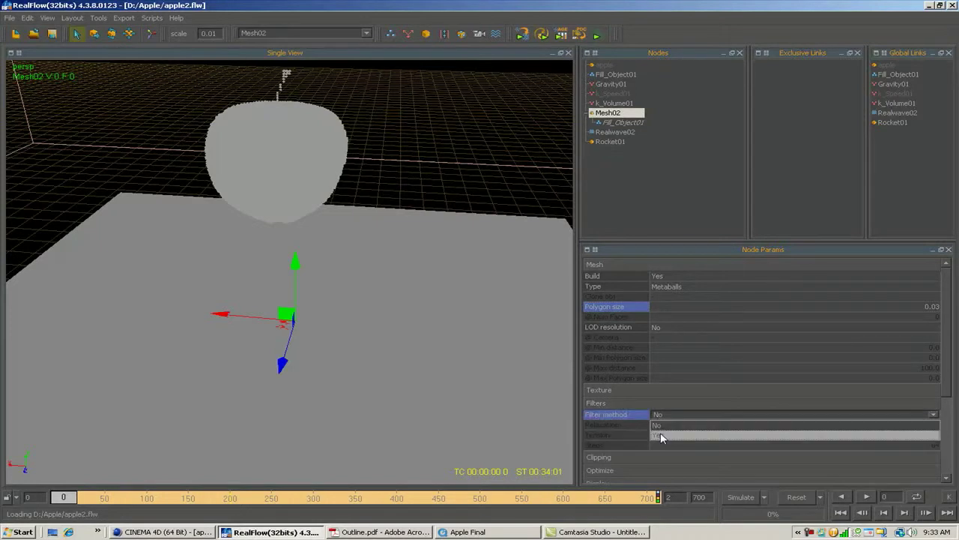
click(659, 430)
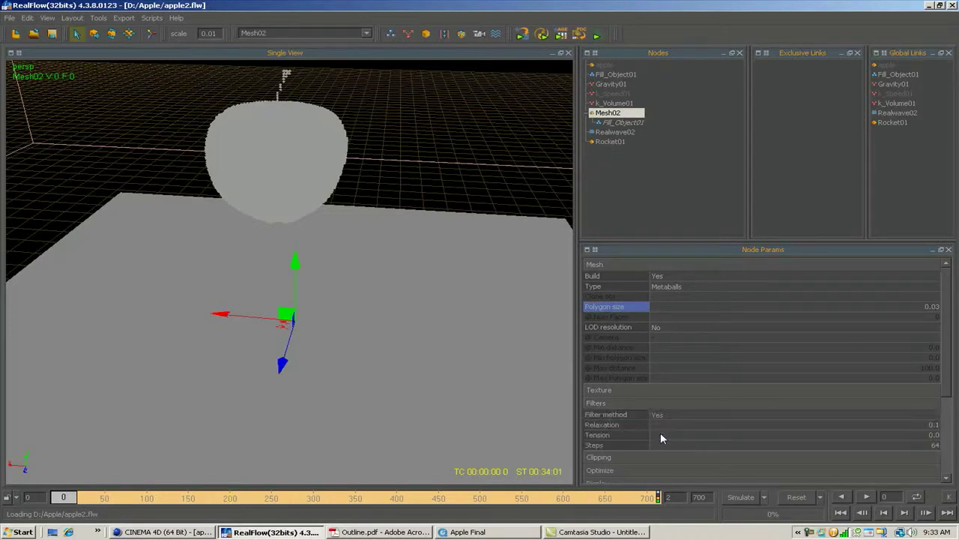
double_click(937, 434)
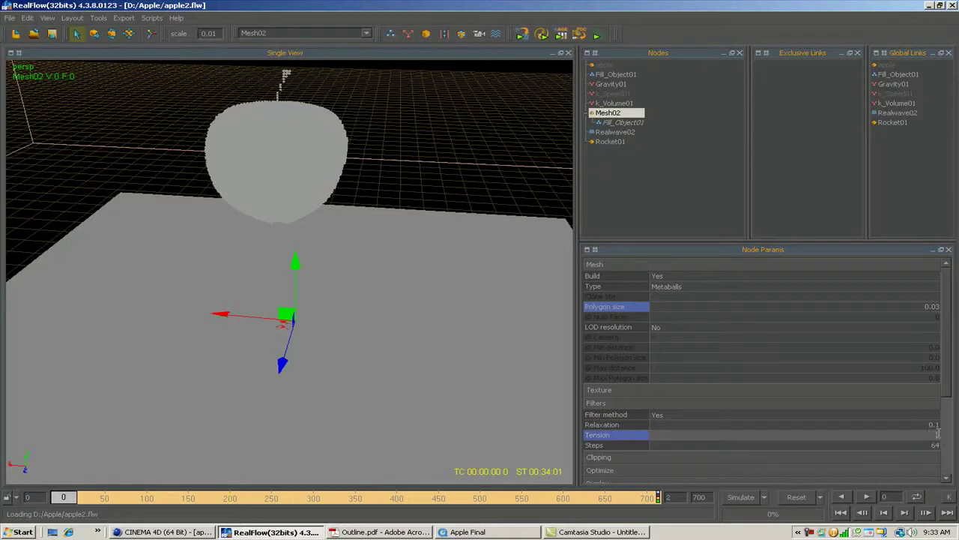
text(0.1)
key(Return)
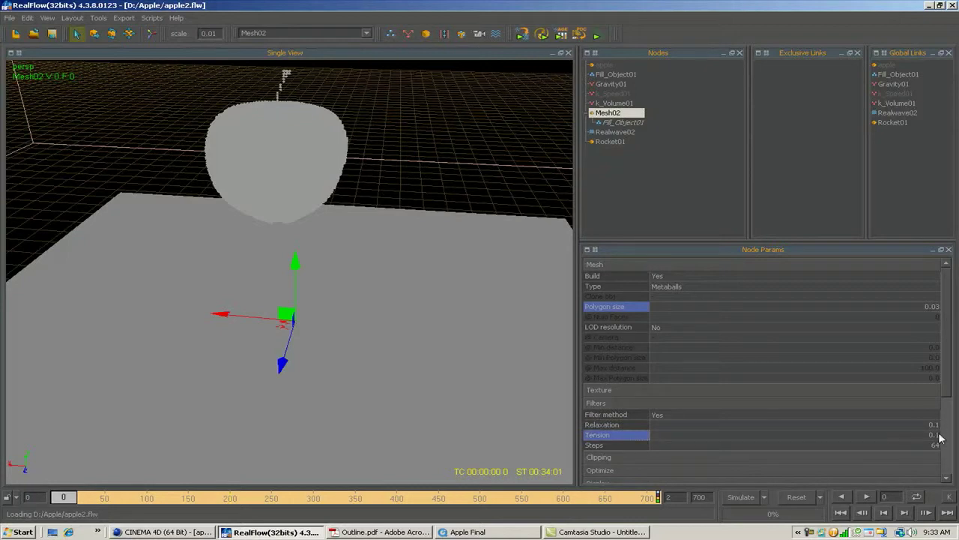
Set the Fill_Object01 field under Mesh02 to a Blend factor of 110 and a Radius of 0.02
click(620, 123)
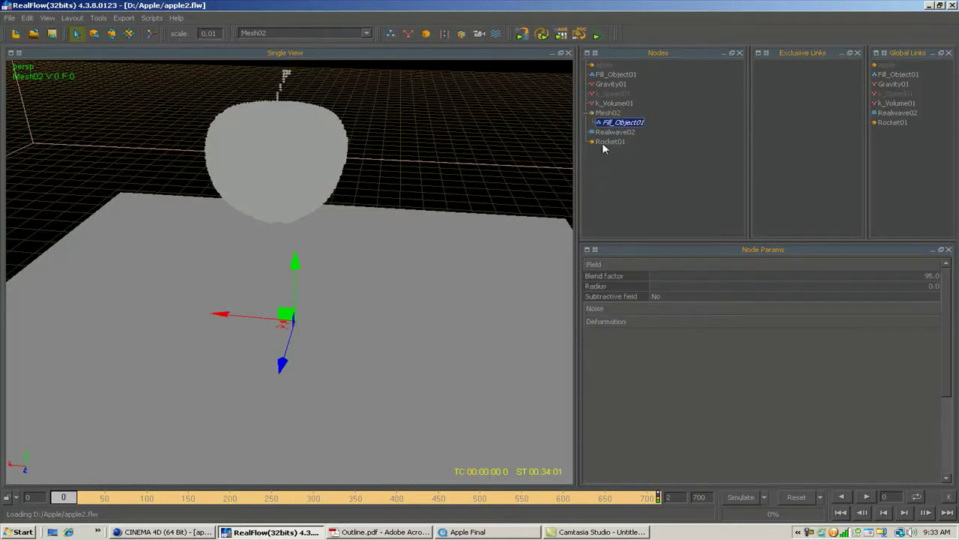
double_click(932, 277)
text(1)
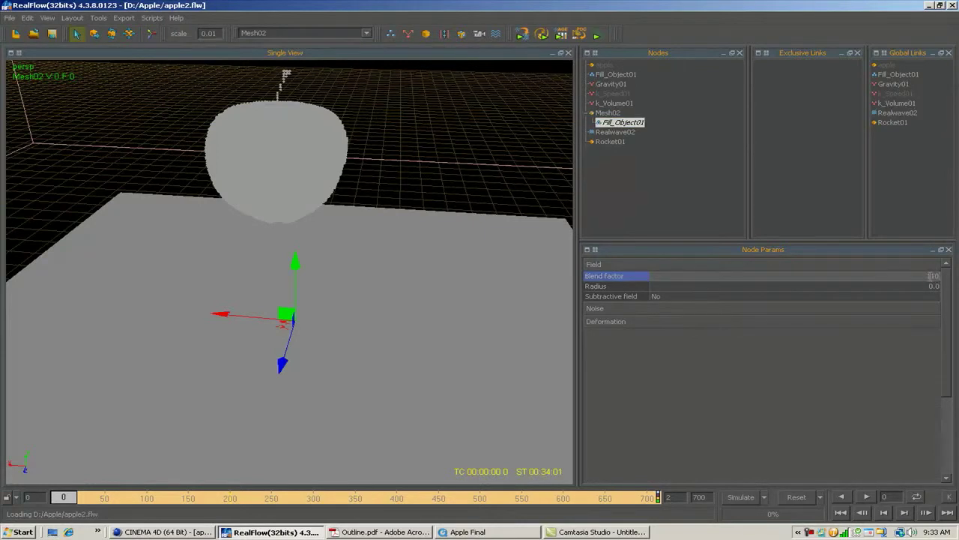
text(0)
key(Return)
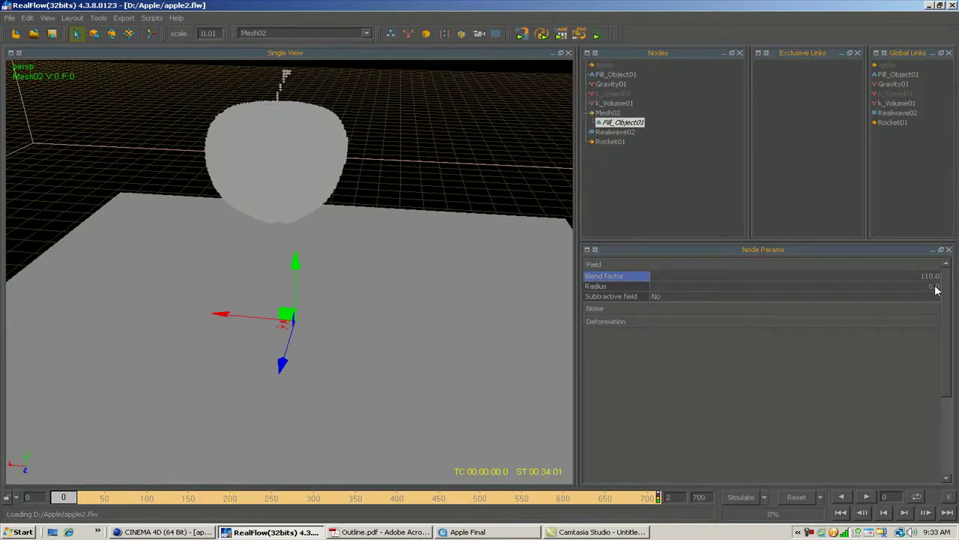
double_click(934, 286)
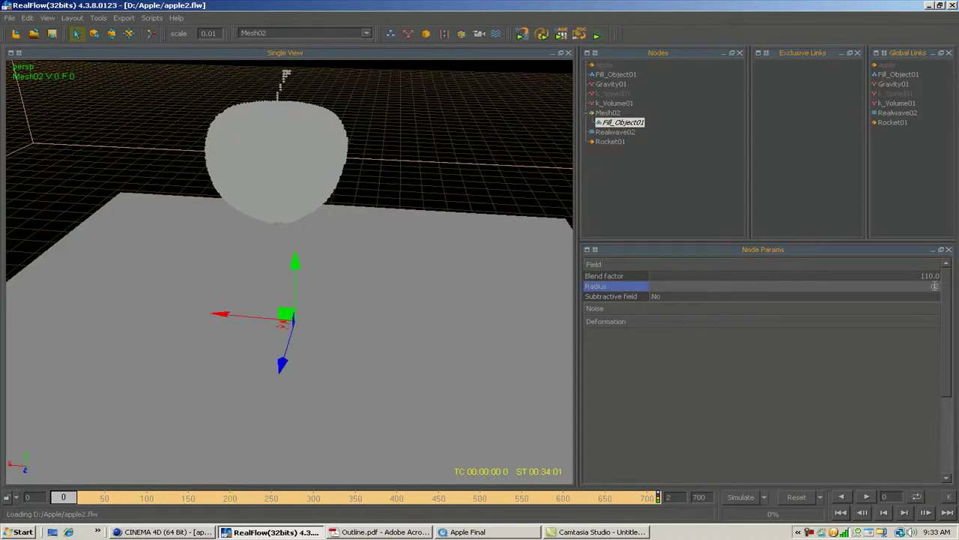
key(Return)
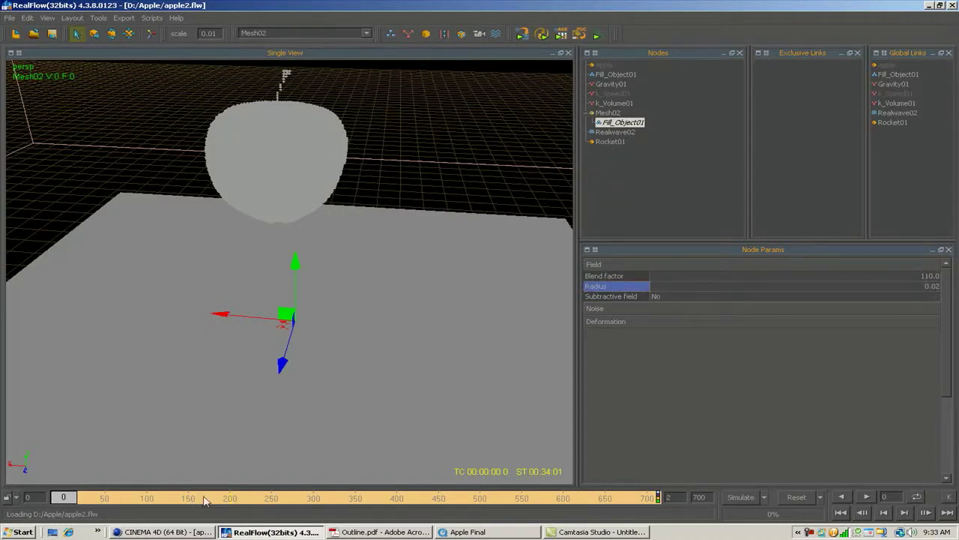
Go to frame 301 and build Mesh02 there around the splashing fluid
click(315, 498)
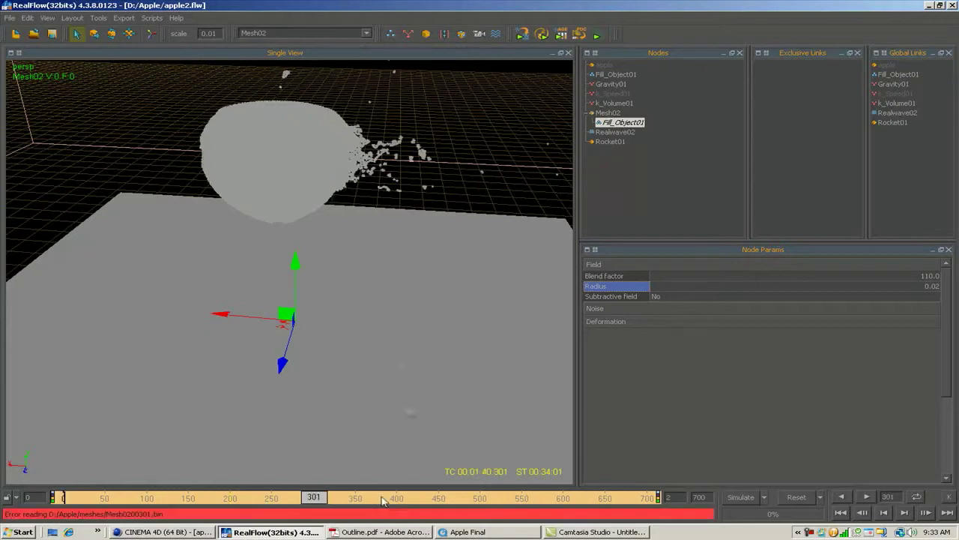
scroll(417, 139, up, 3)
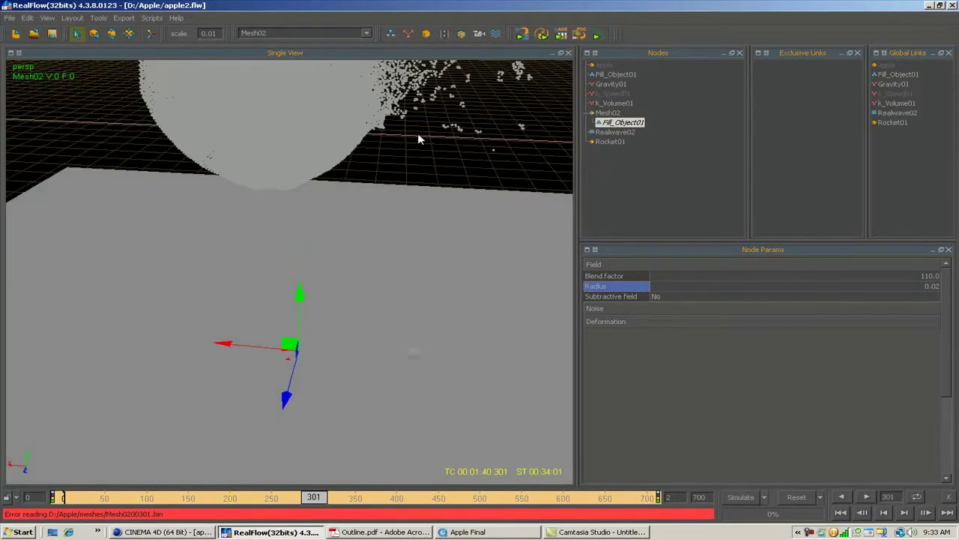
alt+drag(390, 194, 391, 341)
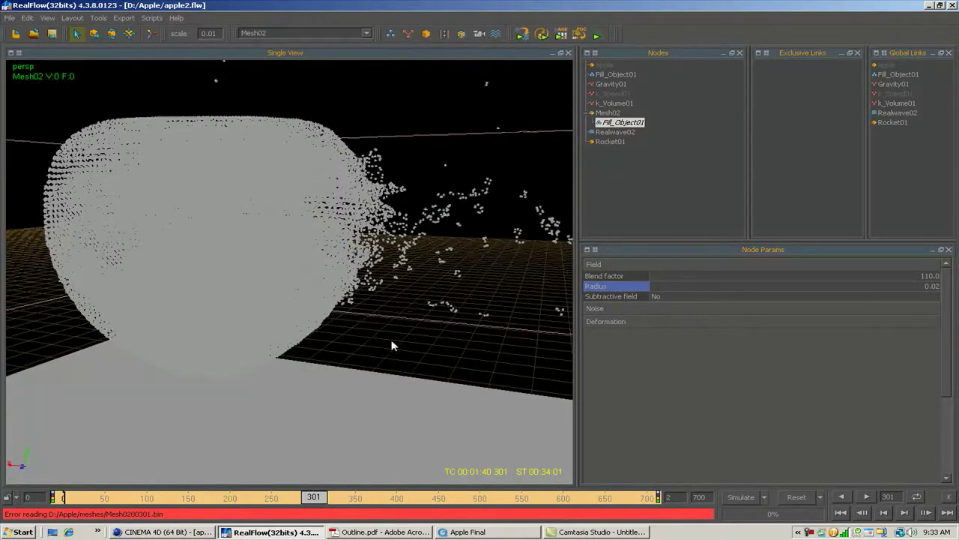
click(608, 114)
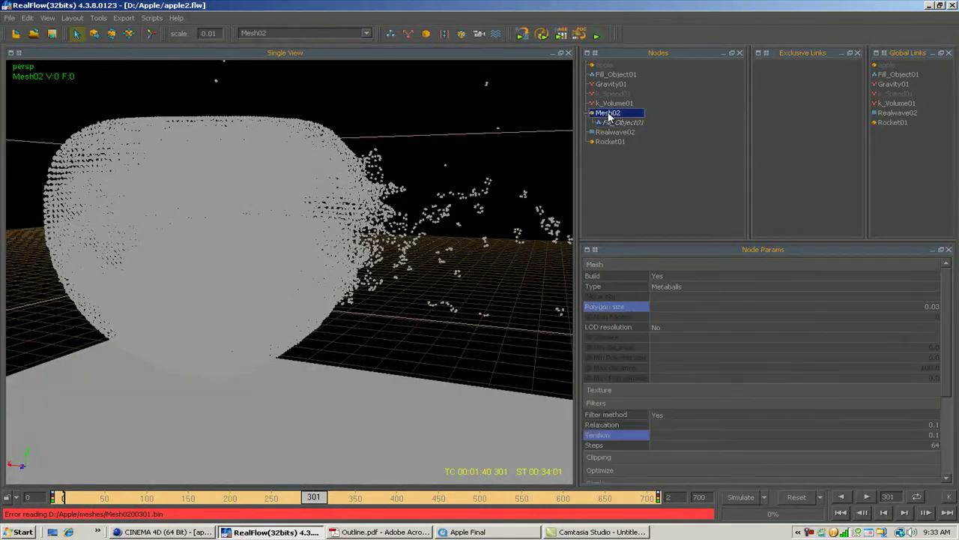
right_click(608, 113)
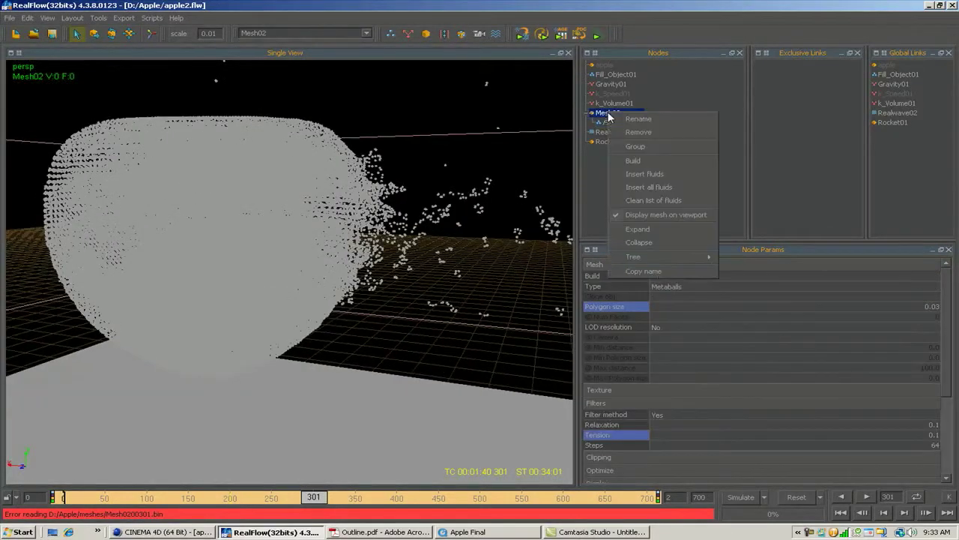
click(642, 162)
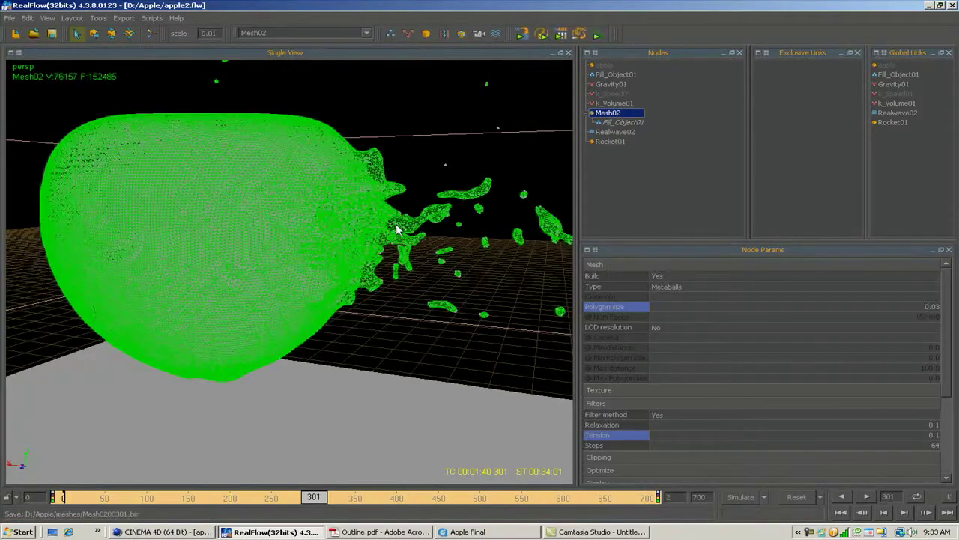
Display the built mesh with a shaded surface and examine the splash from several angles
alt+drag(390, 241, 301, 201)
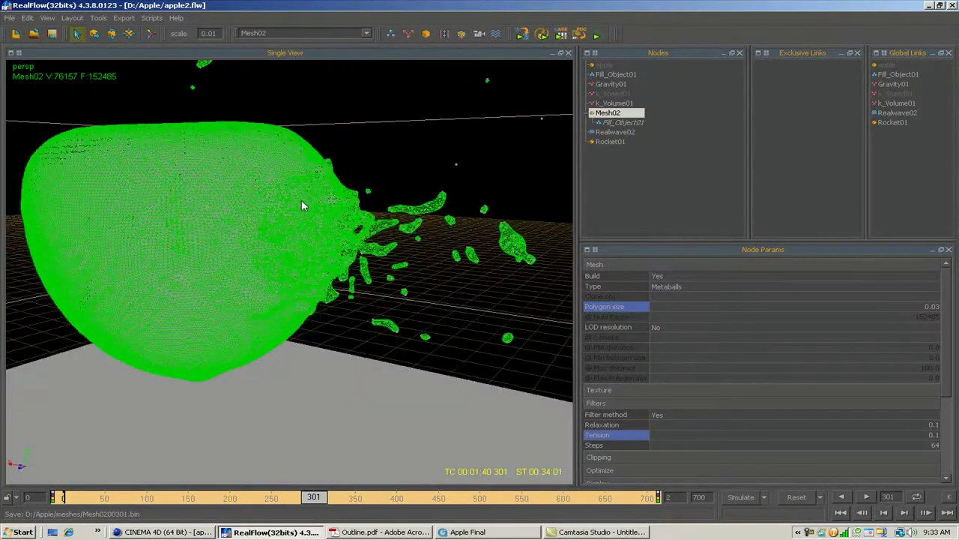
click(47, 18)
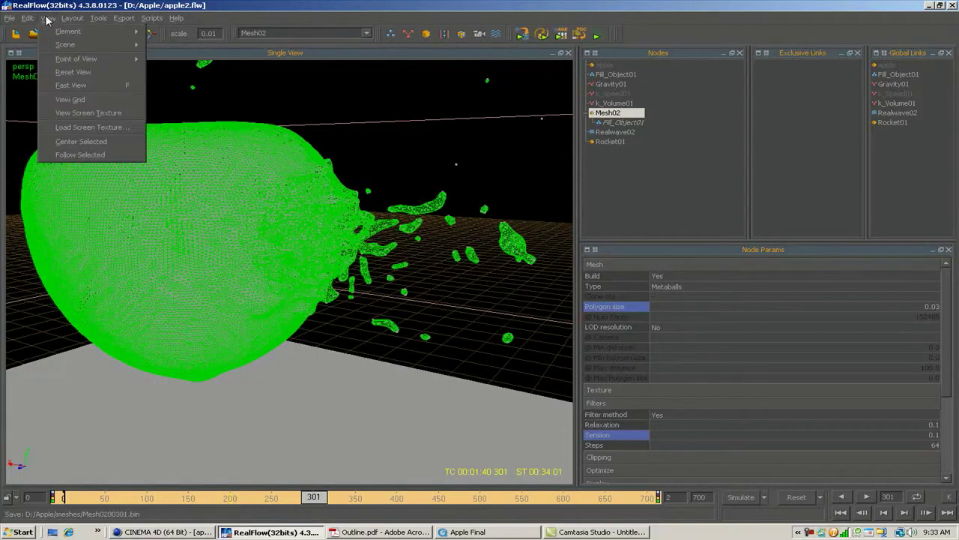
mouse_move(59, 31)
click(192, 66)
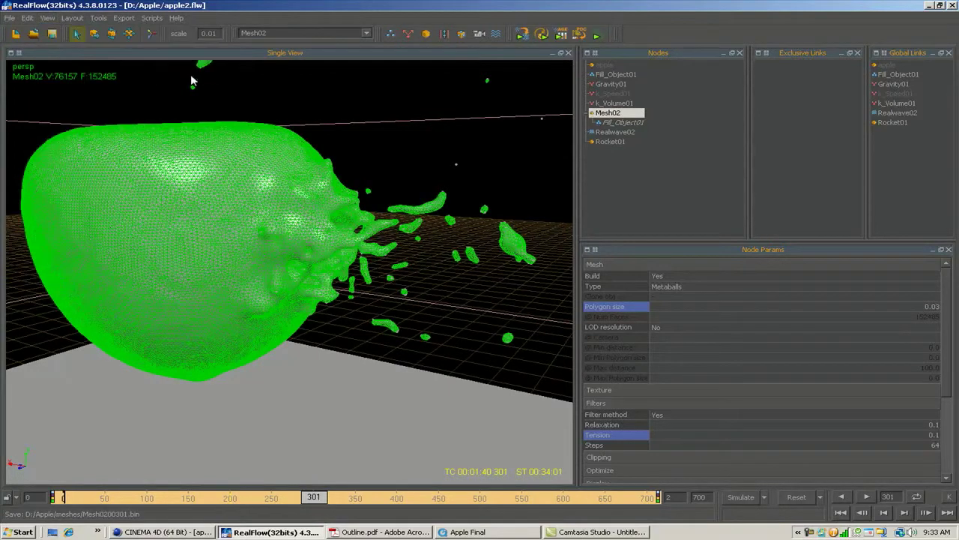
mouse_move(196, 212)
alt+mouse_down()
mouse_move(389, 206)
mouse_move(368, 201)
mouse_move(334, 224)
mouse_move(281, 227)
mouse_move(203, 200)
mouse_move(188, 216)
alt+mouse_up()
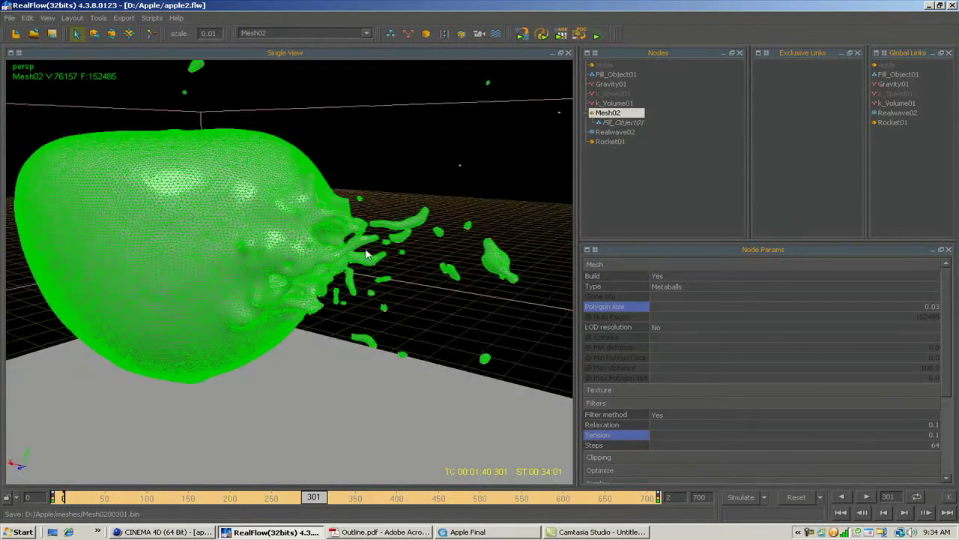
alt+drag(364, 255, 418, 252)
alt+right_drag(417, 249, 293, 230)
alt+drag(259, 221, 272, 222)
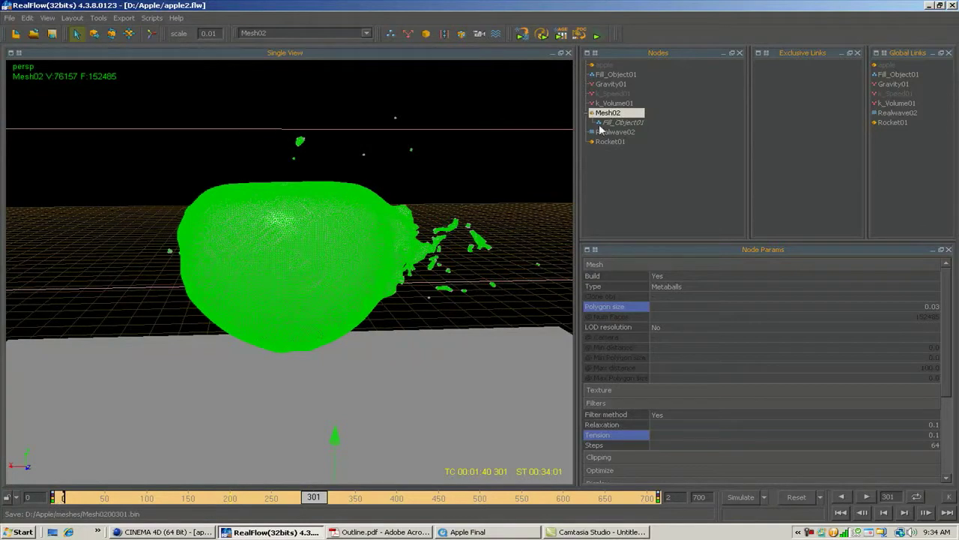
Return to frame 0 and start building the mesh sequence with Export All chosen
click(62, 498)
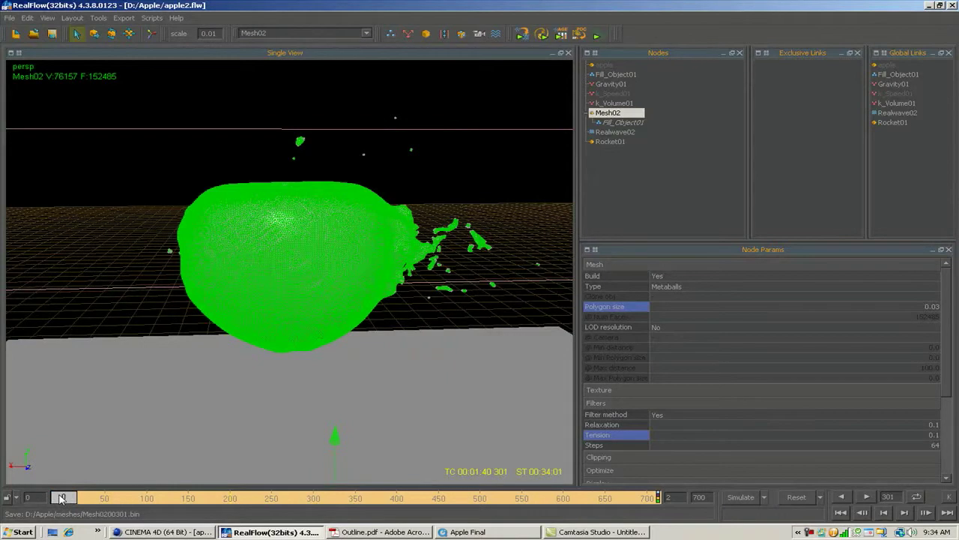
click(125, 18)
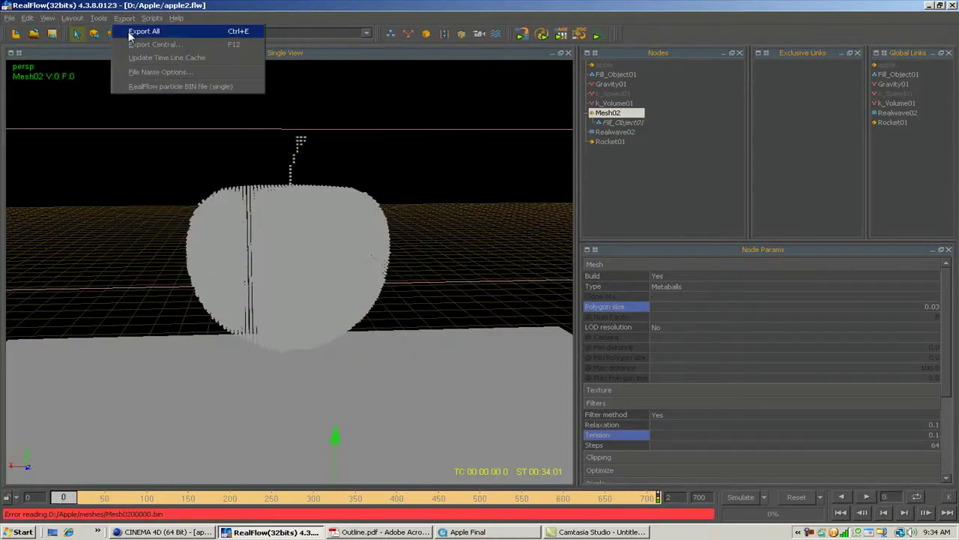
click(128, 32)
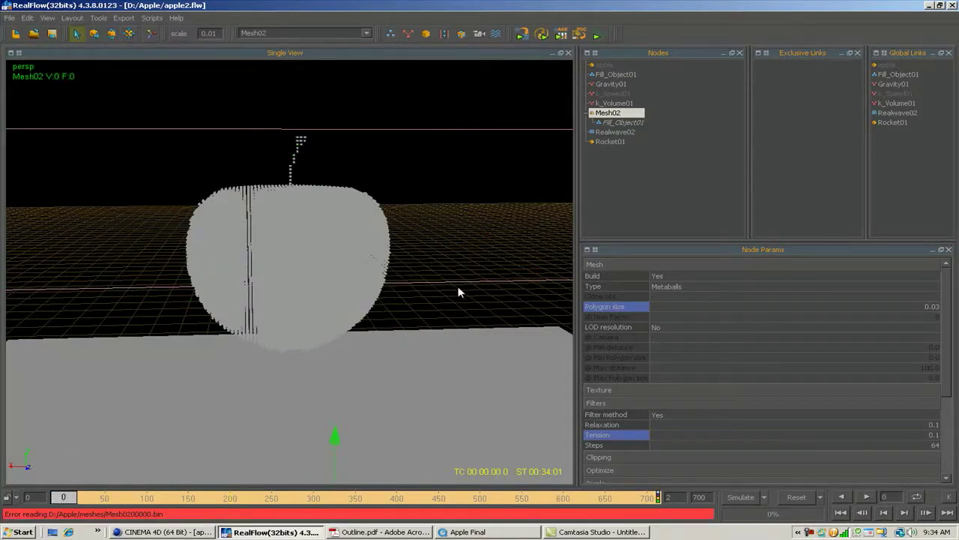
click(597, 39)
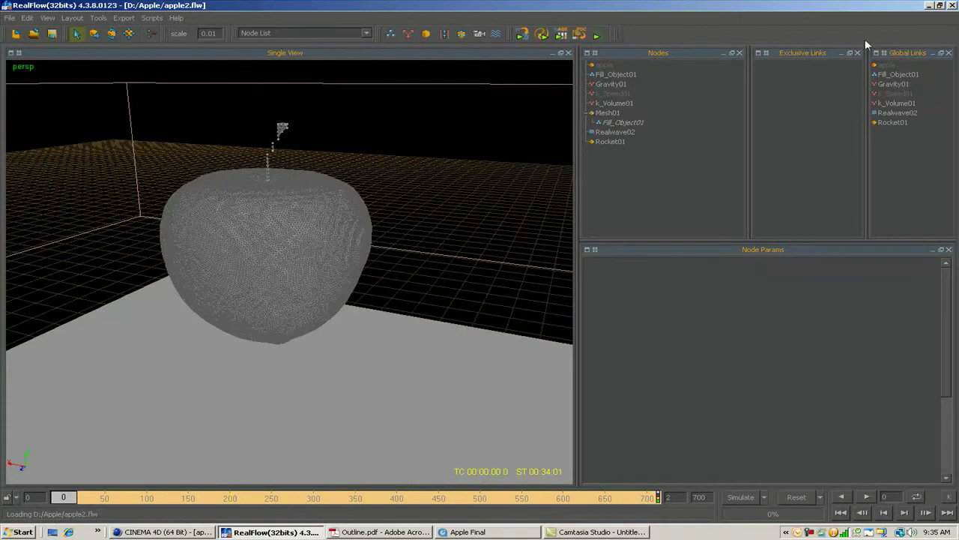
Examine the meshed apple splash with Fill_Object01 selected at frames 250, 319, 453 and 138 from different angles
click(272, 498)
alt+drag(353, 290, 271, 250)
click(600, 75)
alt+drag(360, 262, 450, 276)
click(329, 497)
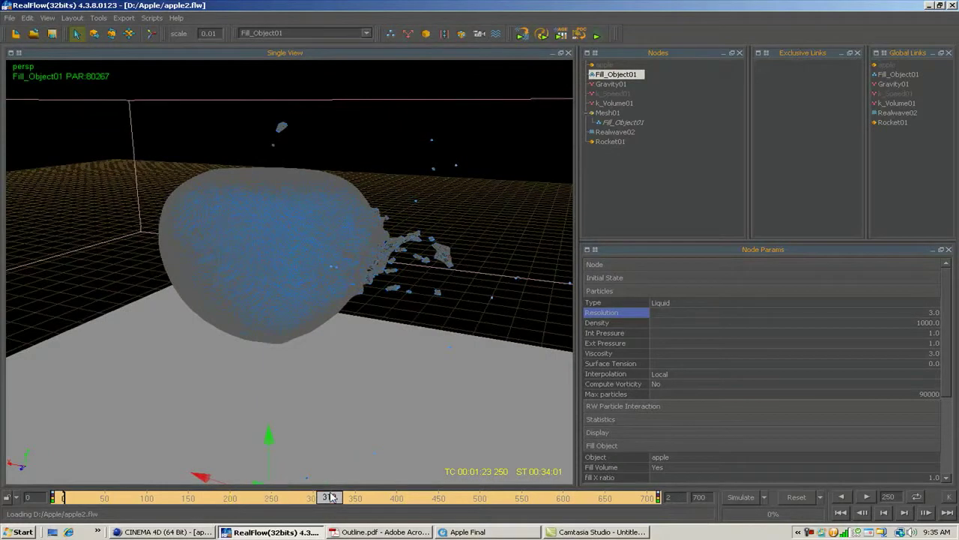
click(442, 499)
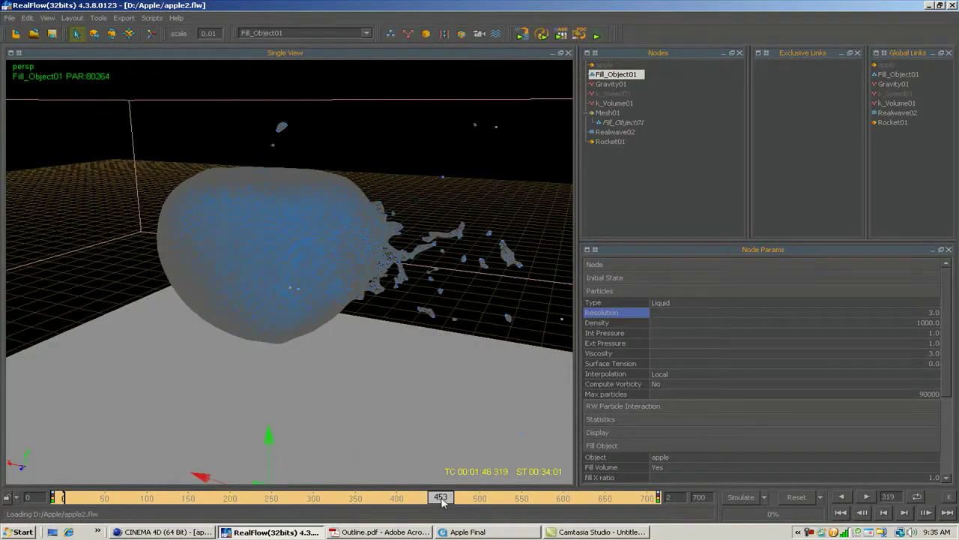
alt+drag(286, 286, 313, 271)
click(473, 499)
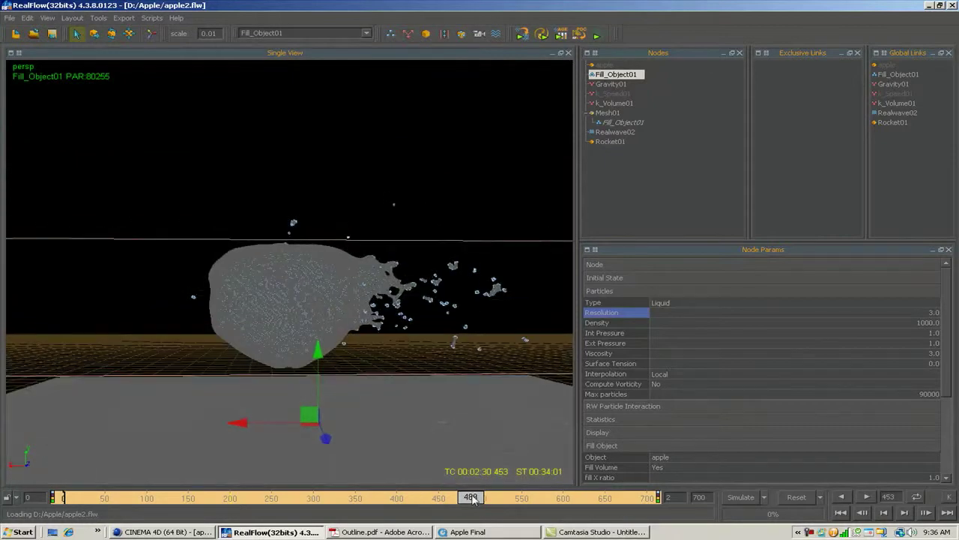
click(178, 499)
alt+drag(289, 240, 210, 266)
alt+drag(255, 200, 311, 213)
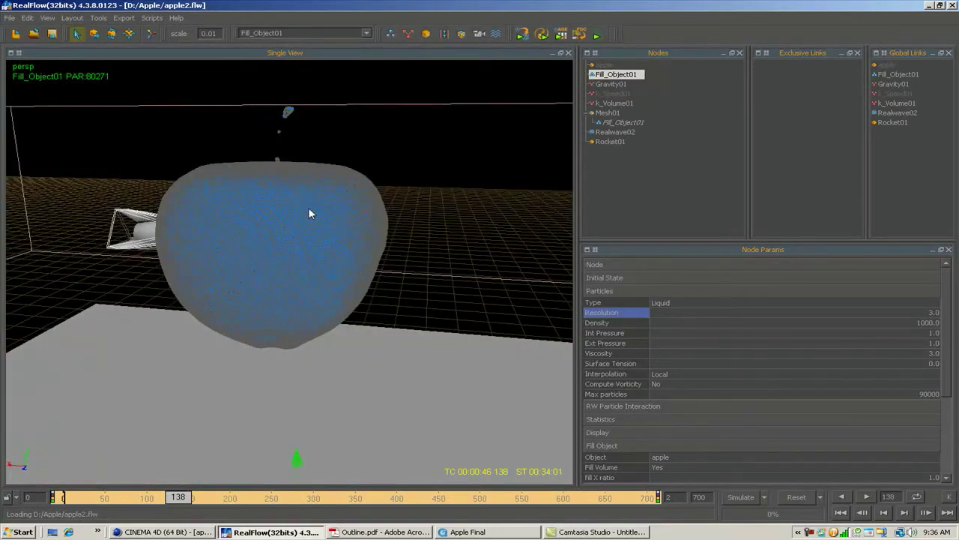
Switch to the Apple Final movie in QuickTime Player and view the splash from around the 3-second mark
click(487, 528)
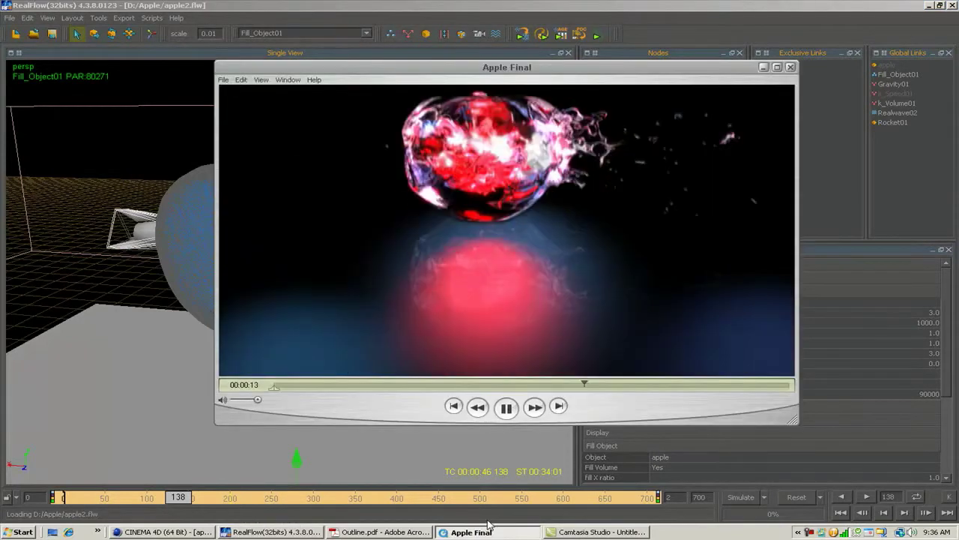
click(354, 384)
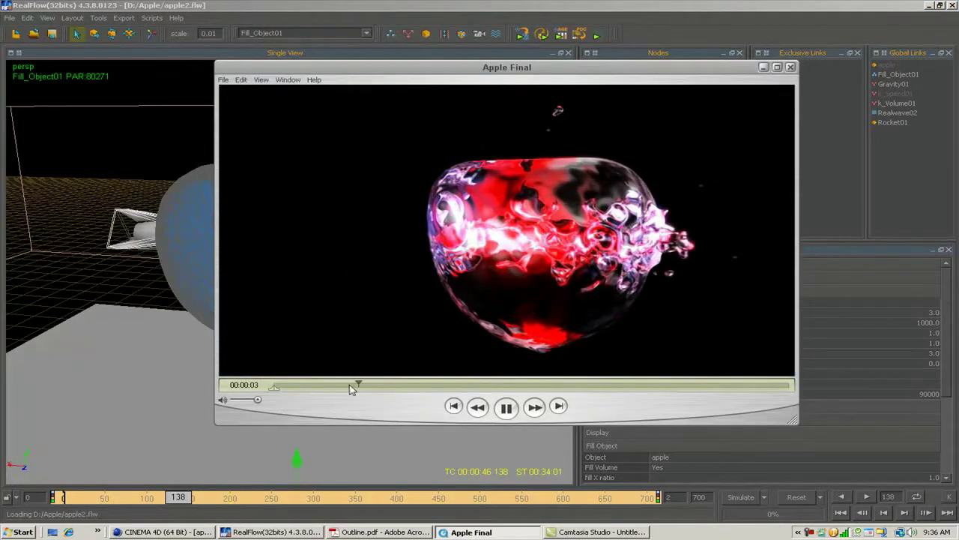